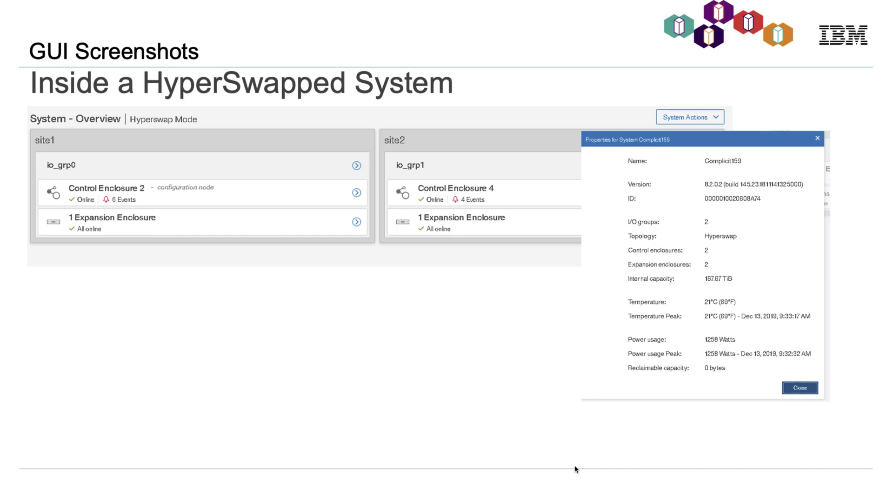
# Advance past the Volumes screenshot slide to the Volume Create slide showing the HyperSwap volume creation dialogs.
pyautogui.press('Right')
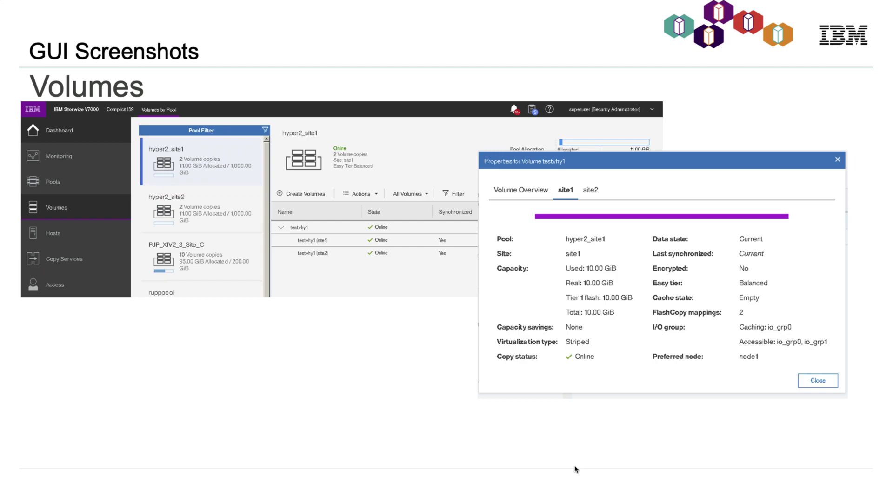
pyautogui.press('Right')
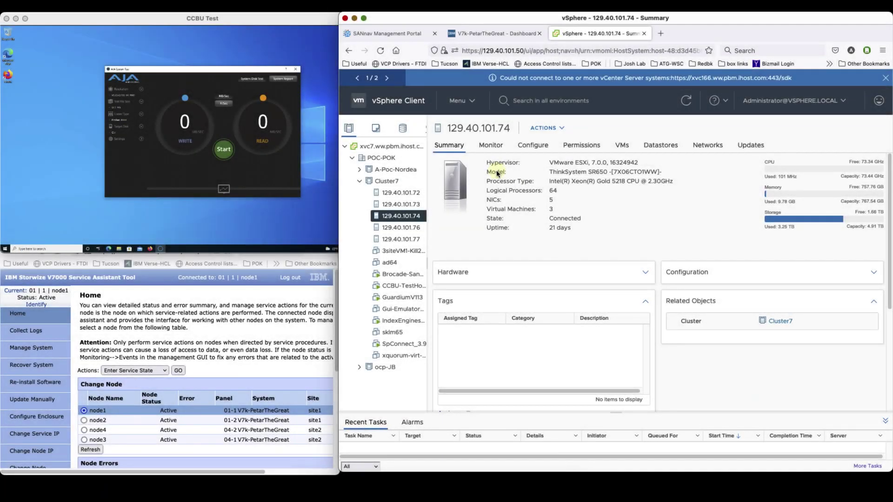
# Trace VM CCBU-TestHost on host 129.40.101.74 to its CCBU-HS-Test datastore and hosts, then show the V7000 dashboard.
pyautogui.click(621, 146)
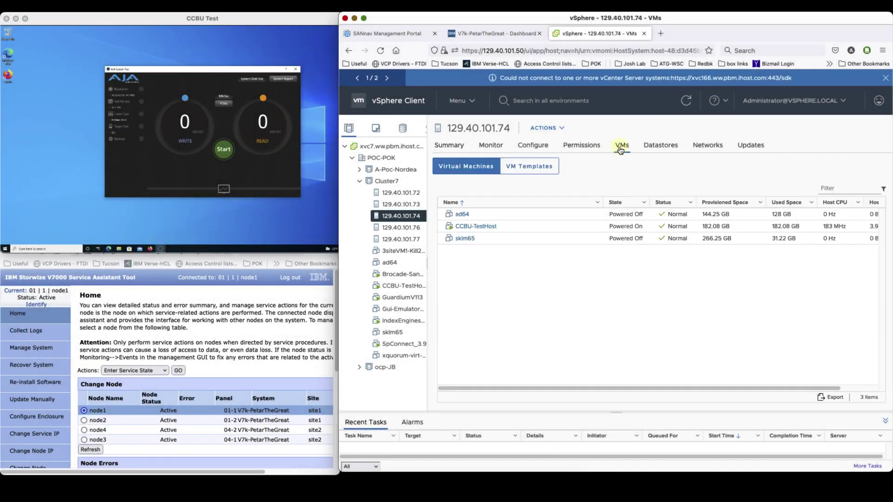
pyautogui.click(483, 227)
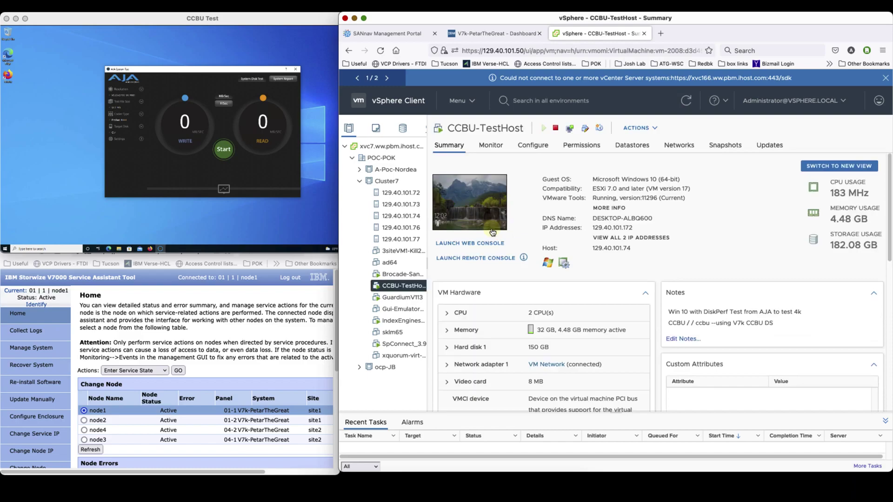
pyautogui.click(629, 146)
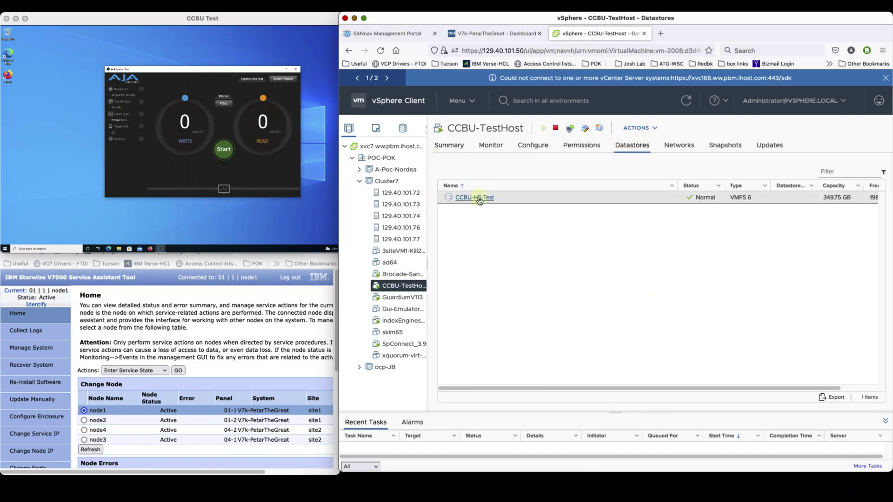
pyautogui.click(479, 199)
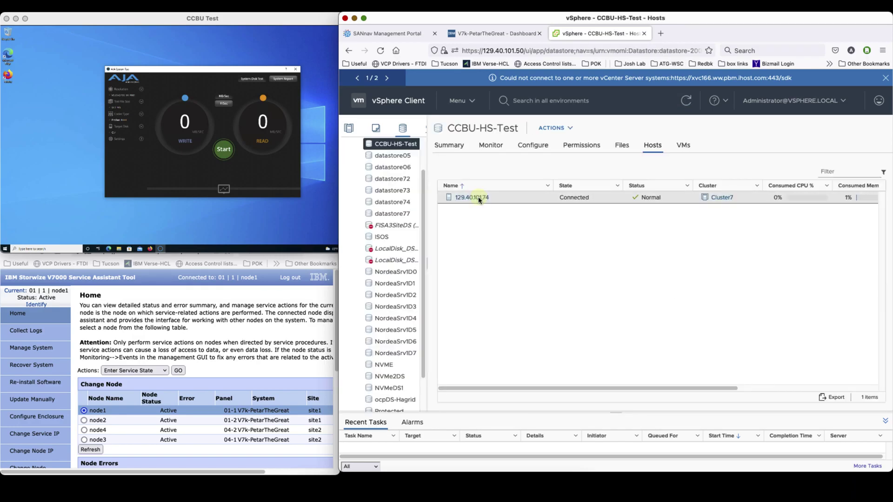
pyautogui.click(496, 34)
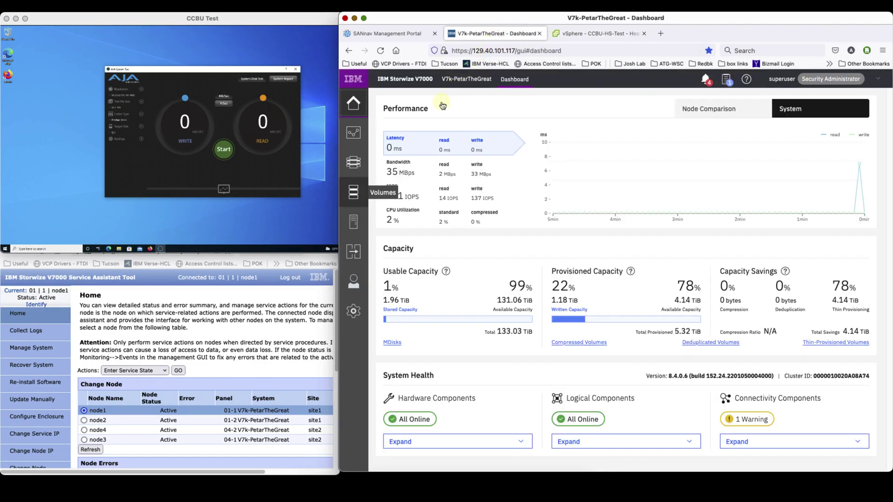
# Review host nsrv04's volume mappings, confirming the 350 GiB CCBU-HS-Demo volume, and cancel without changes.
pyautogui.moveTo(351, 220)
pyautogui.click(382, 233)
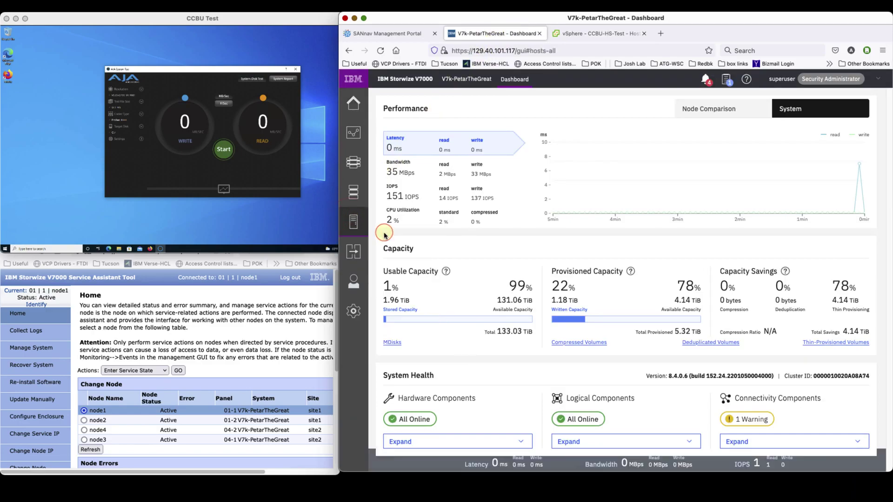
pyautogui.click(422, 136)
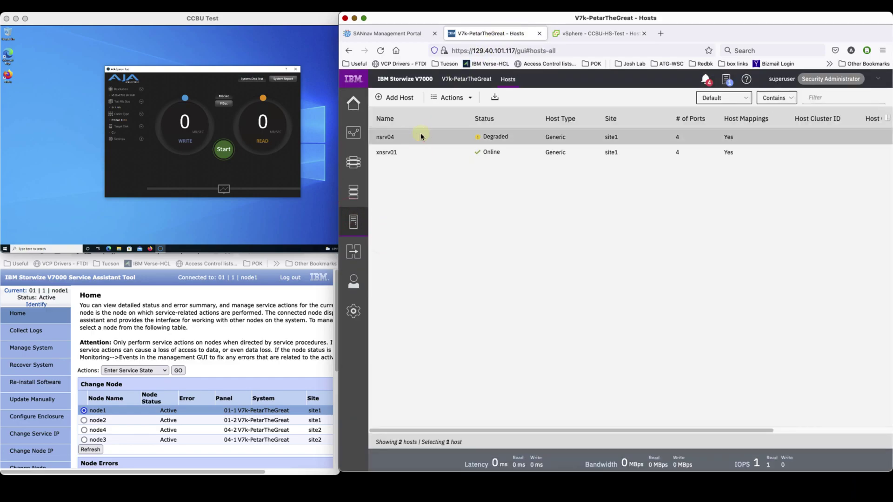
pyautogui.rightClick(421, 136)
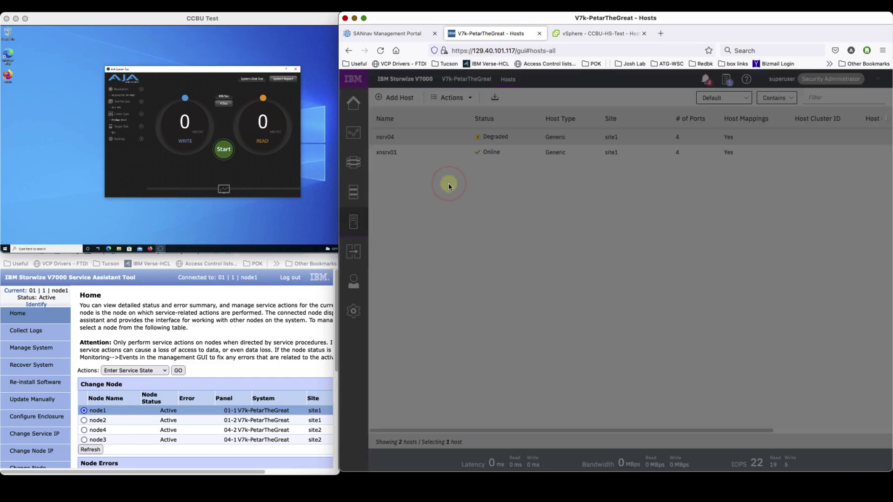
pyautogui.click(445, 238)
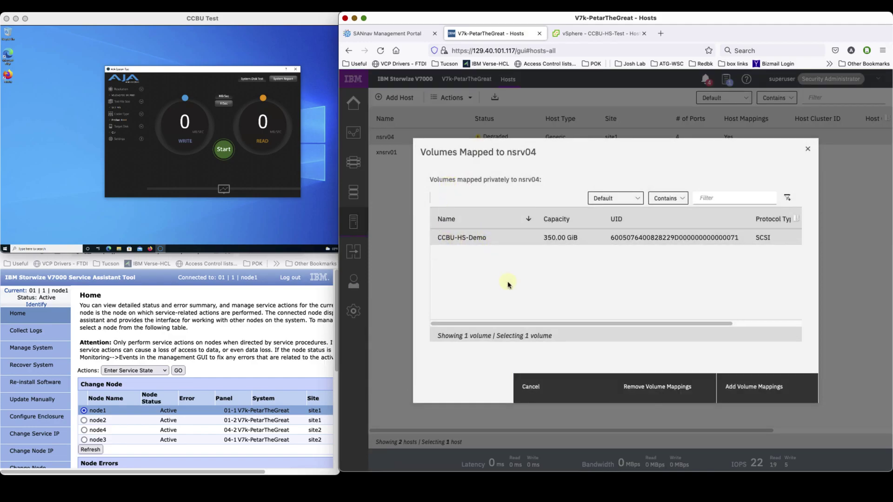
pyautogui.click(554, 384)
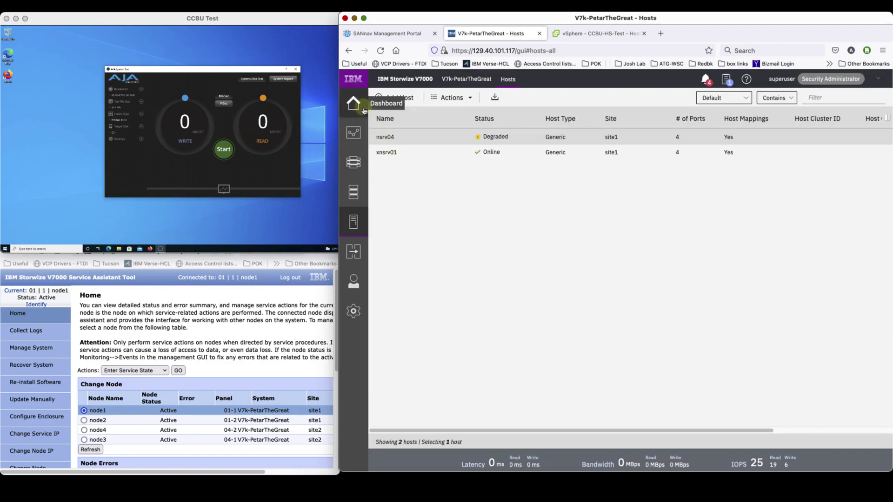
# Return to the V7000 dashboard, now showing 24 IOPS (20 read, 5 write) at 0 ms latency.
pyautogui.click(364, 110)
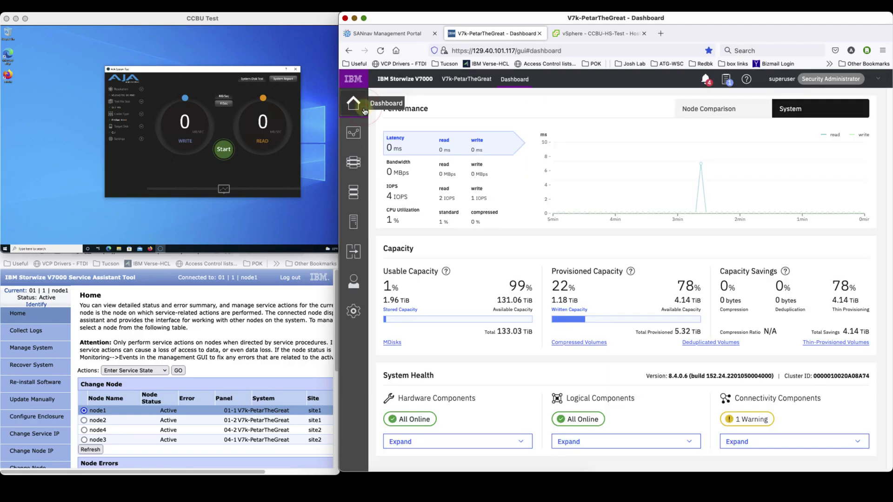
pyautogui.click(398, 199)
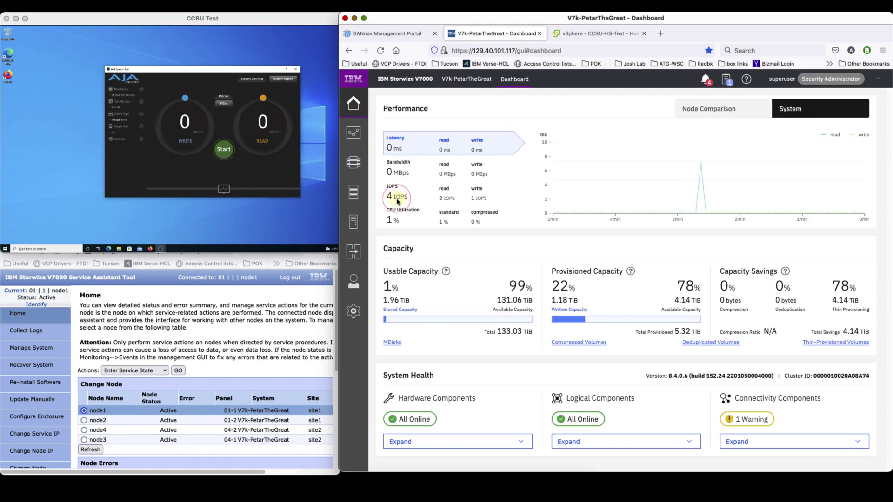
pyautogui.click(479, 165)
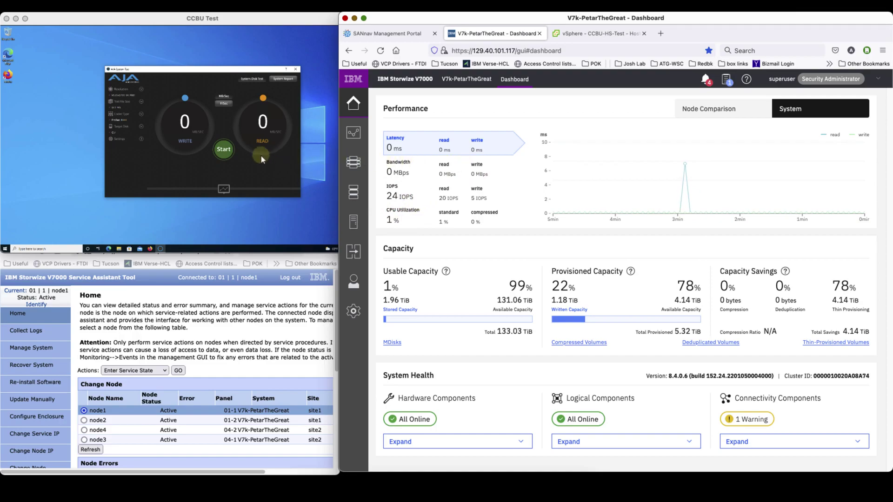
# Start the AJA disk read/write test and open Monitoring > Performance, showing about 1,051 IOPS and 1,015 MBps.
pyautogui.click(223, 152)
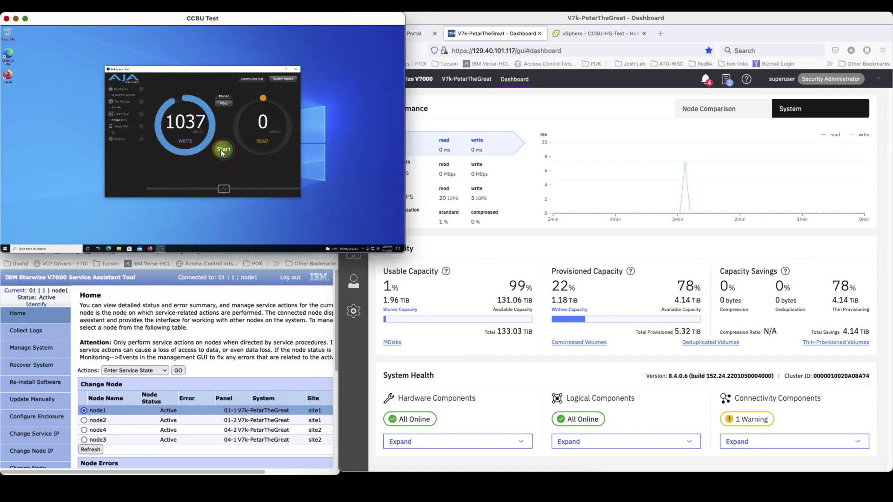
pyautogui.click(463, 106)
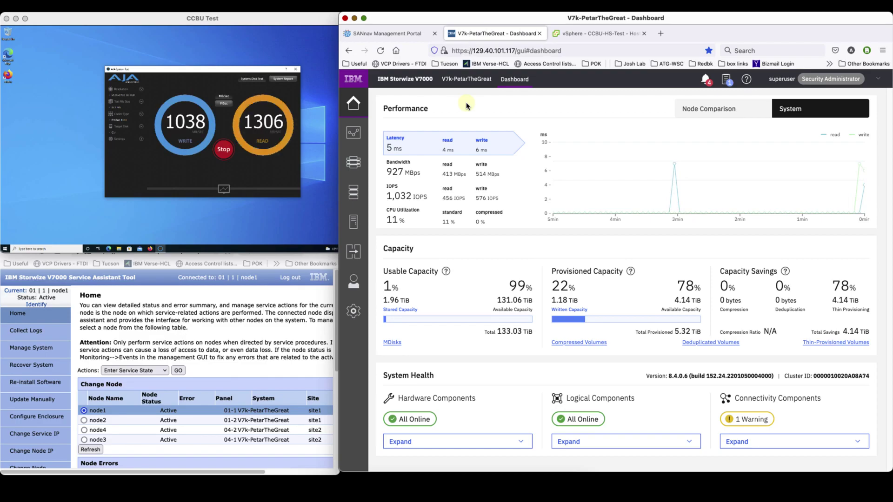
pyautogui.moveTo(358, 138)
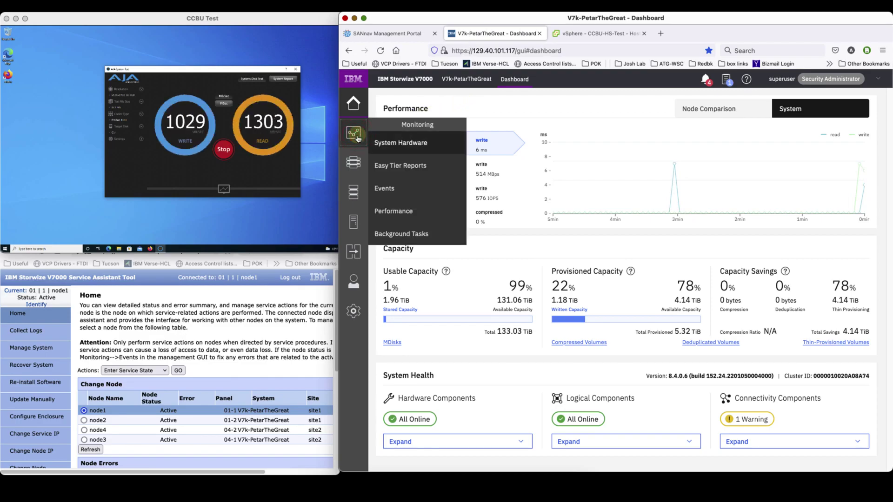
pyautogui.click(413, 205)
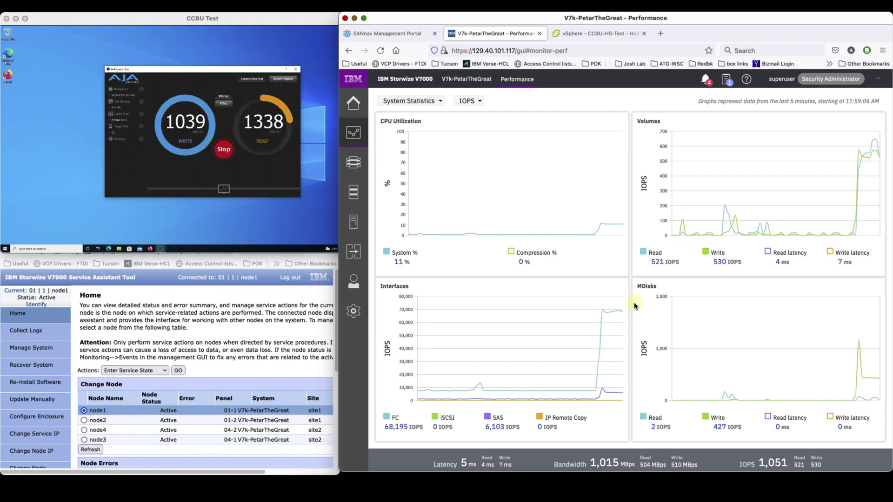
# Show host 129.40.101.74's Fibre Channel adapters vmhba2–vmhba5 online in vSphere, then return to the V7000 performance graphs.
pyautogui.click(606, 36)
pyautogui.click(472, 197)
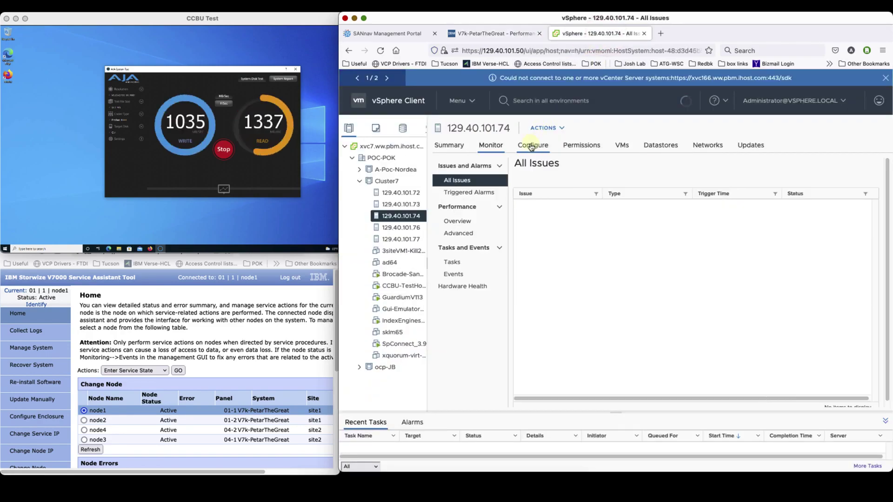
pyautogui.click(532, 145)
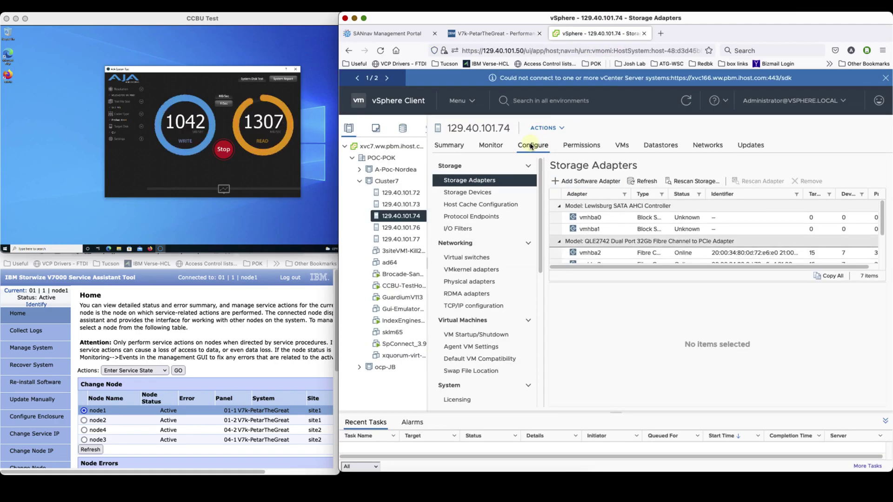
pyautogui.scroll(-1, 879, 226)
pyautogui.scroll(-2, 883, 231)
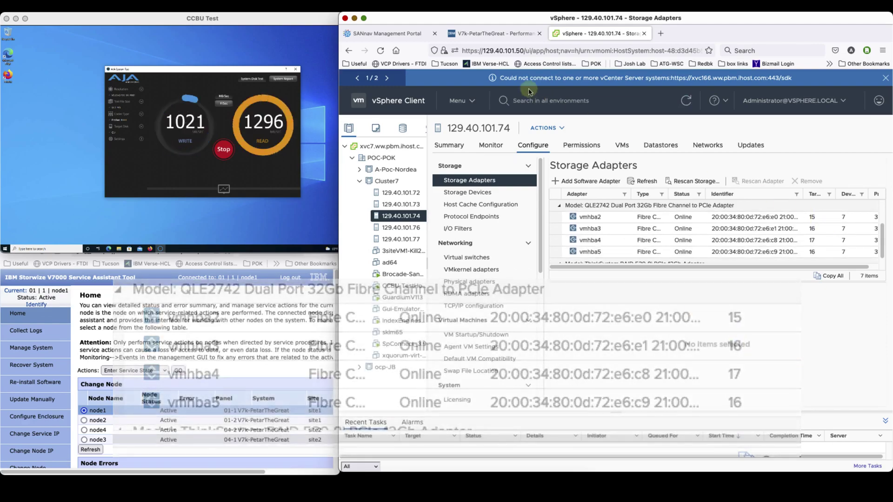
pyautogui.click(516, 35)
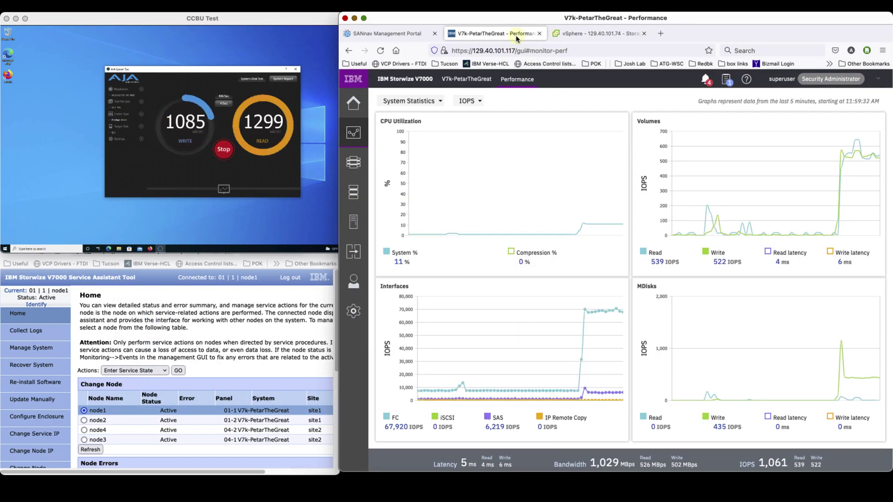
# Open the V7000 system performance charts via Monitoring > Performance.
pyautogui.click(354, 102)
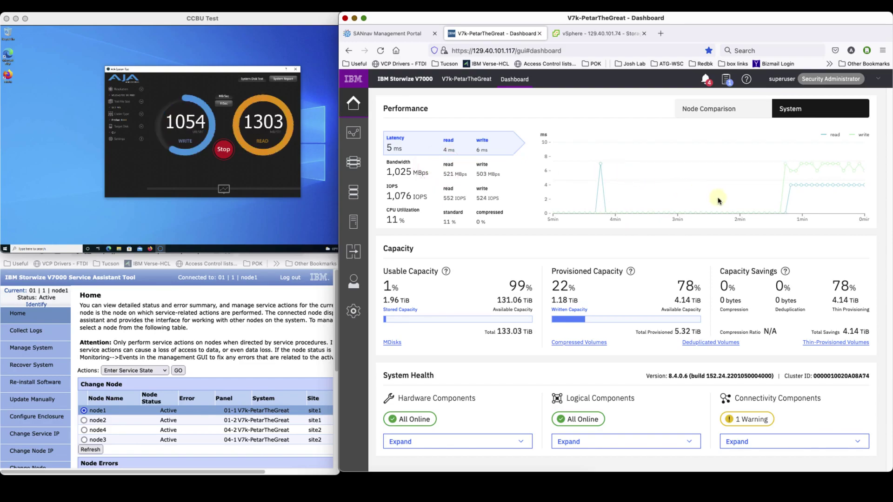
pyautogui.moveTo(354, 133)
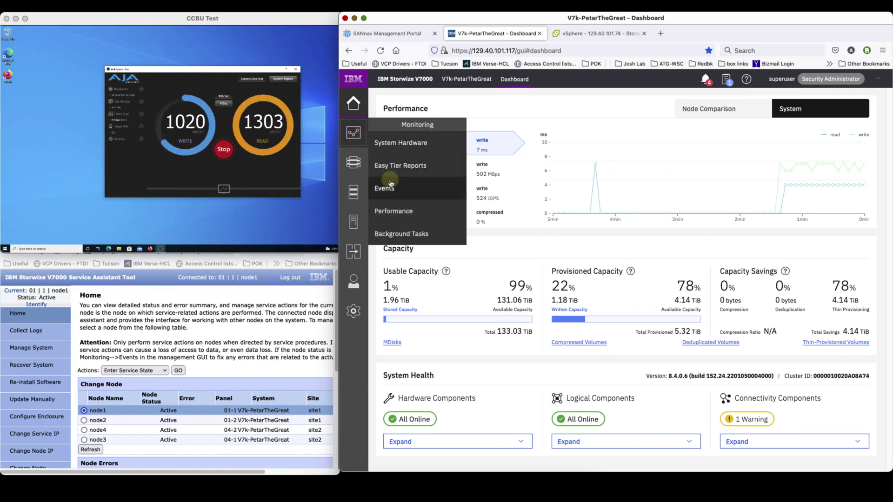
pyautogui.click(409, 211)
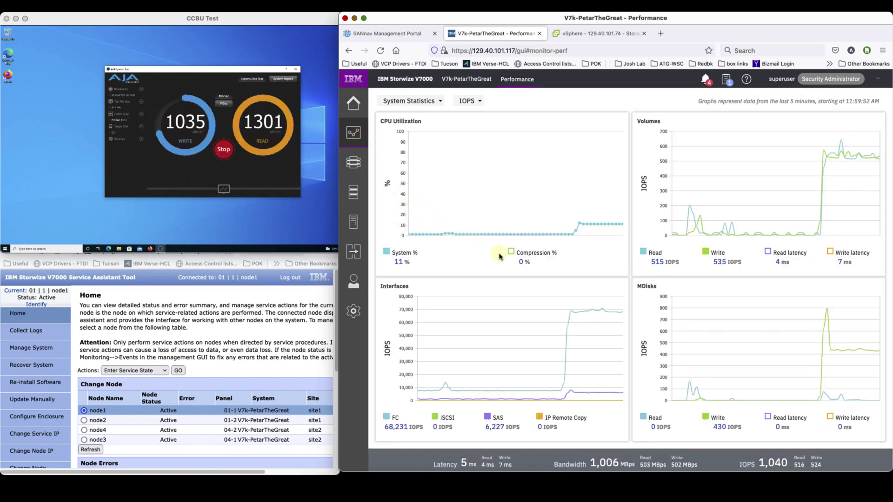
# Switch the chart units to MBps to check interface throughput, then back to IOPS.
pyautogui.moveTo(602, 309)
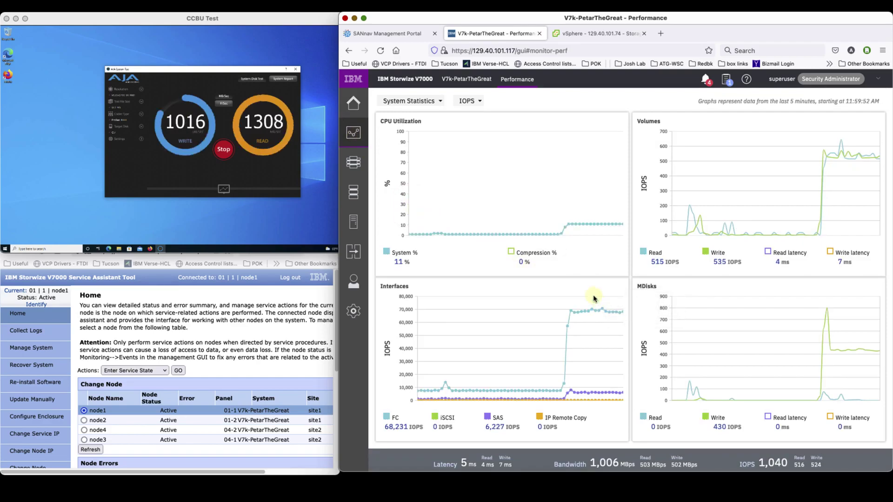
pyautogui.click(467, 101)
pyautogui.click(470, 114)
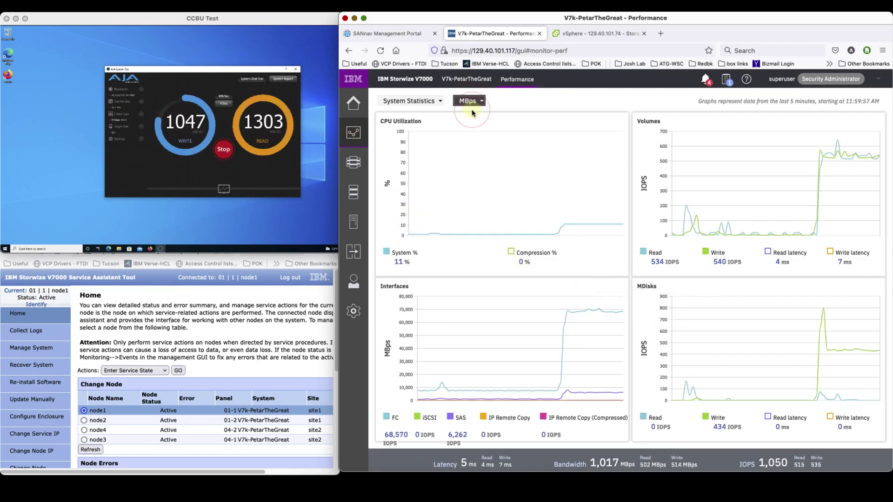
pyautogui.moveTo(587, 336)
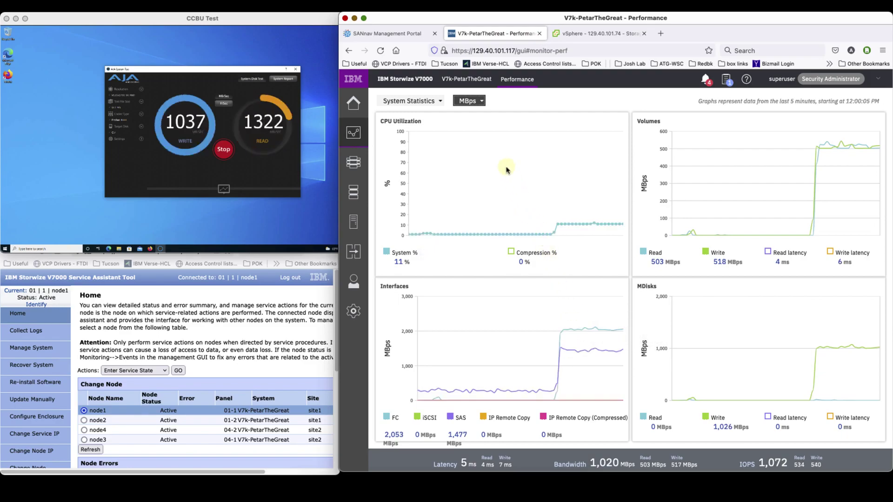
pyautogui.click(469, 101)
pyautogui.click(471, 132)
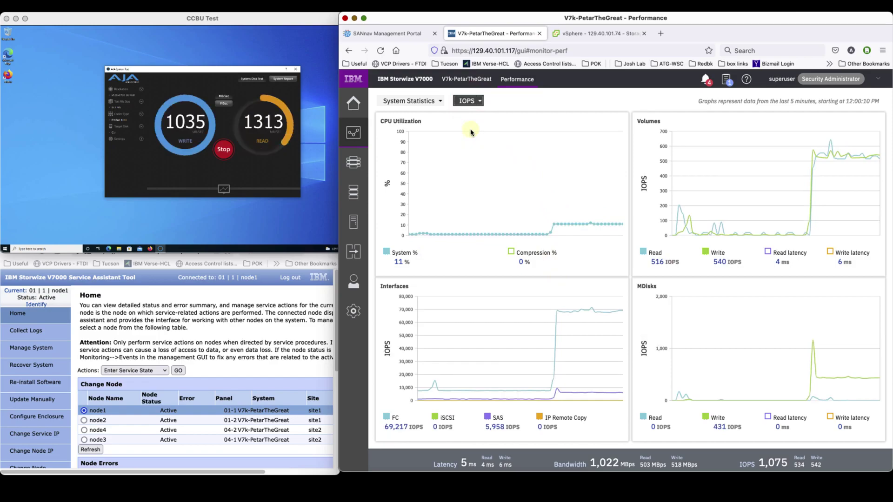
# Inspect Fibre Channel adapters vmhba3 and vmhba2 on host 129.40.101.74, then go to SANnav zone v7k_xnsrvr04ESX-ID8.
pyautogui.click(600, 34)
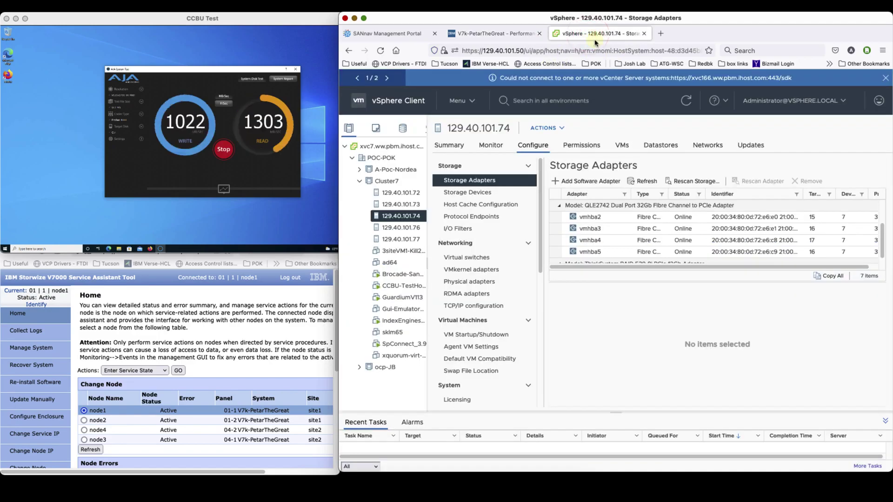
pyautogui.click(821, 229)
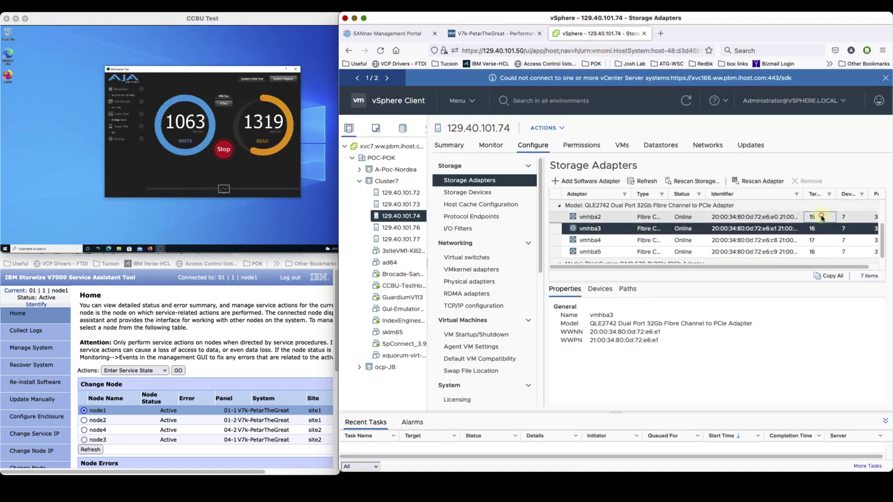
pyautogui.click(821, 218)
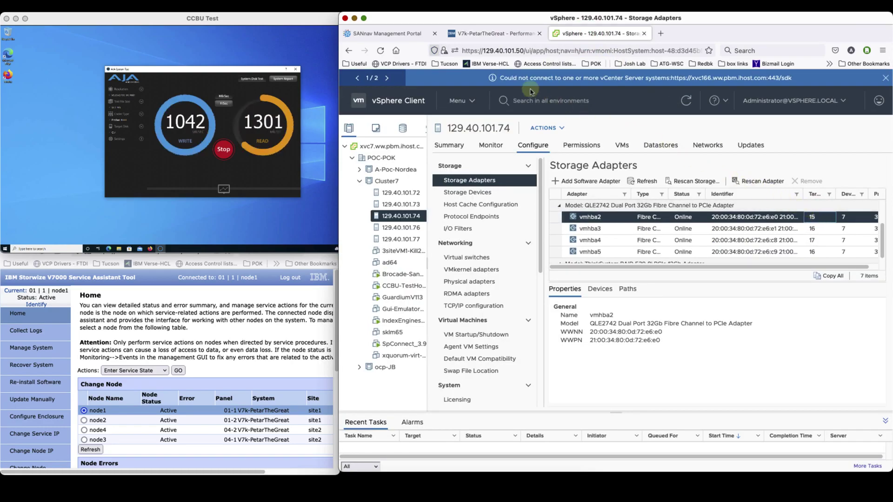
pyautogui.click(409, 35)
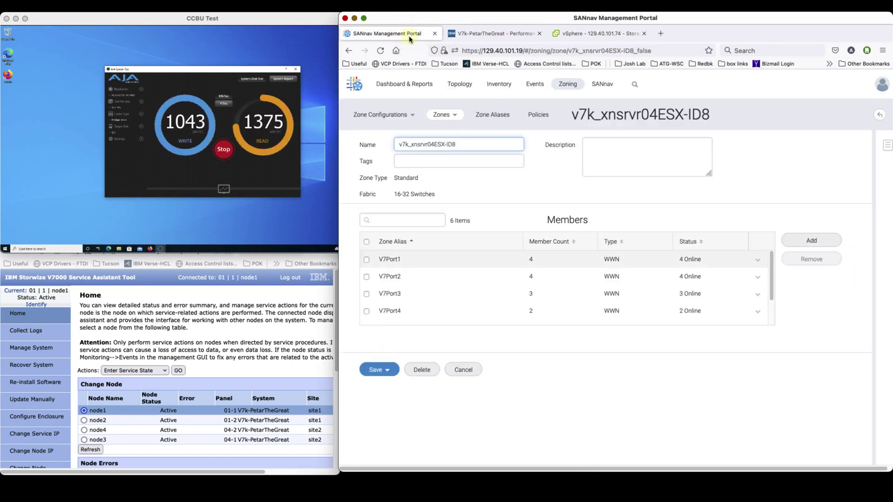
# Remove V7Port1 and V7Port2 from zone v7k_xnsrvr04ESX-ID8 and save the zone.
pyautogui.click(366, 276)
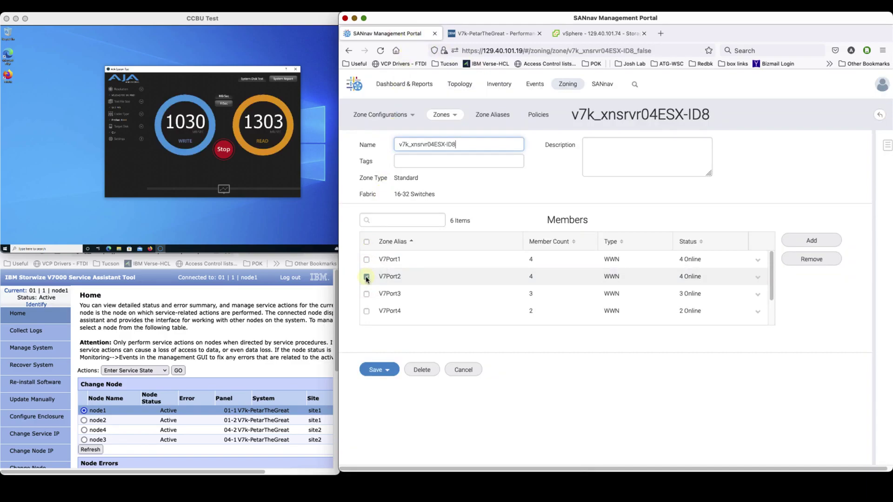
pyautogui.click(367, 260)
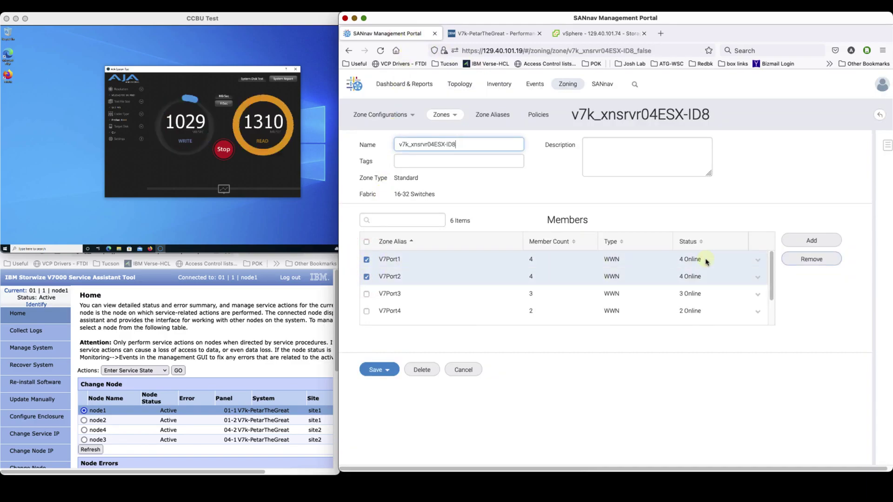
pyautogui.click(802, 261)
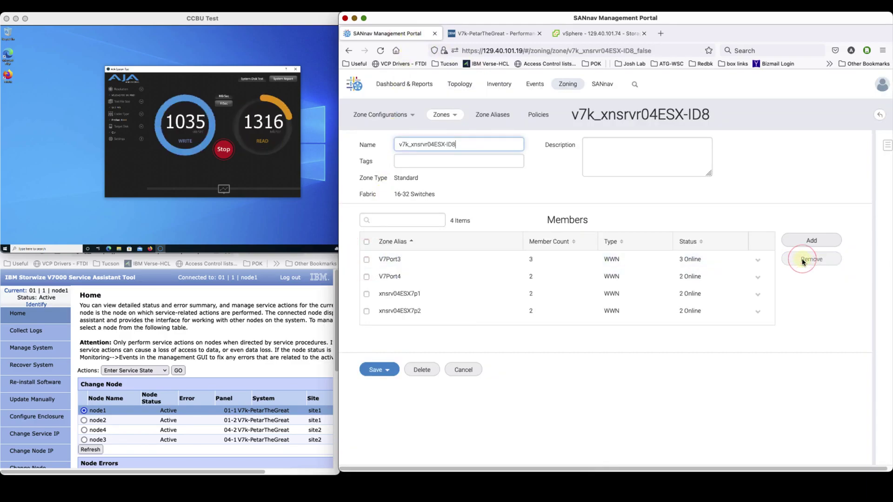
pyautogui.click(378, 369)
pyautogui.click(377, 387)
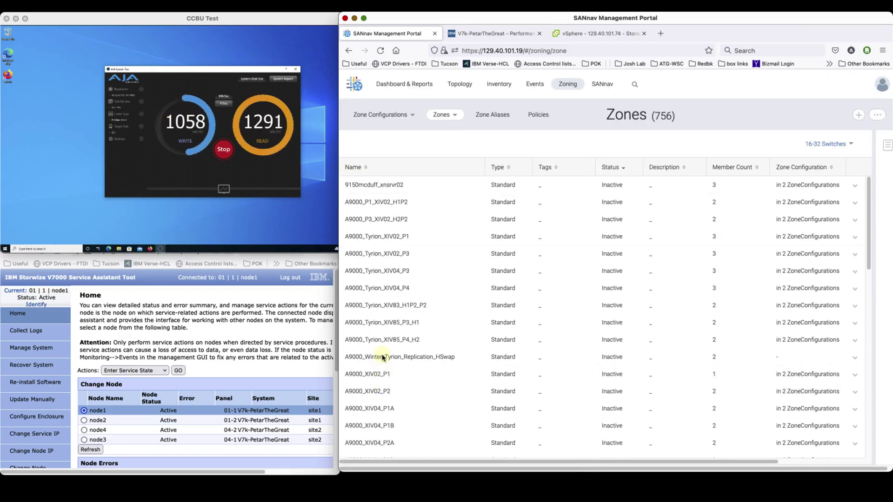
# Save and activate the Default zone configuration, confirming with OK, then return to V7000 performance.
pyautogui.click(395, 117)
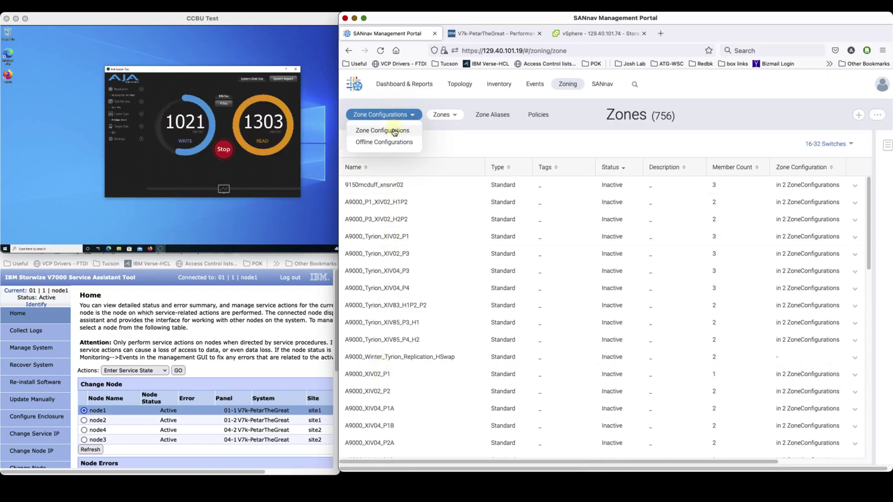
pyautogui.click(394, 131)
pyautogui.click(366, 220)
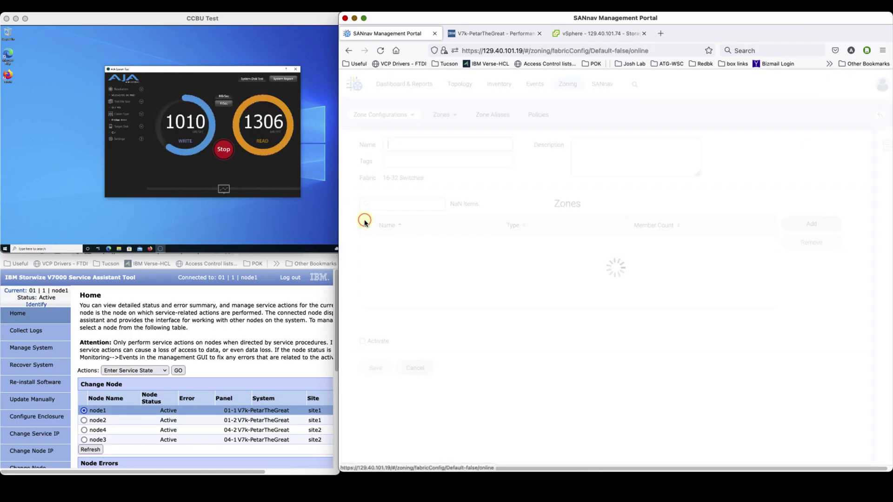
pyautogui.click(362, 341)
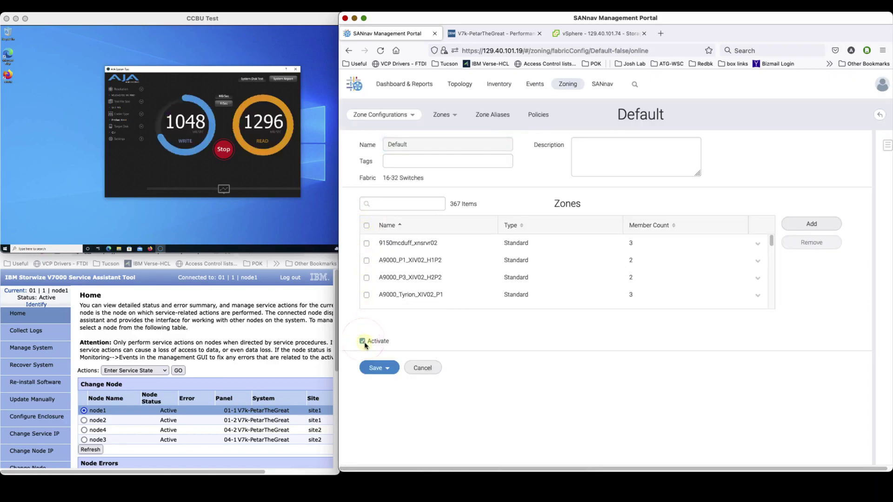
pyautogui.click(379, 368)
pyautogui.click(379, 384)
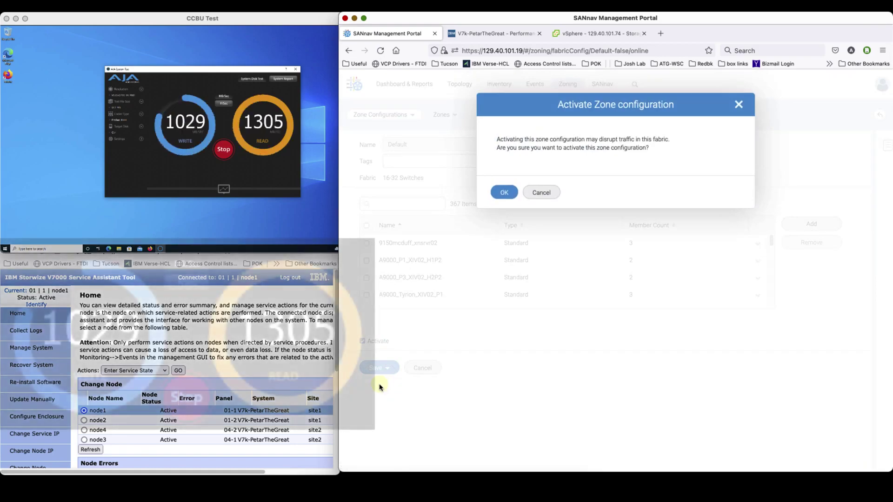
pyautogui.click(506, 192)
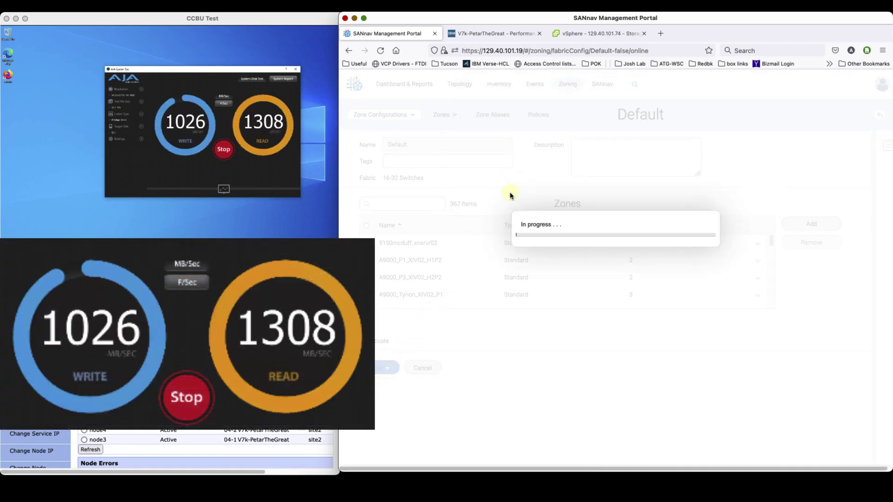
pyautogui.click(495, 34)
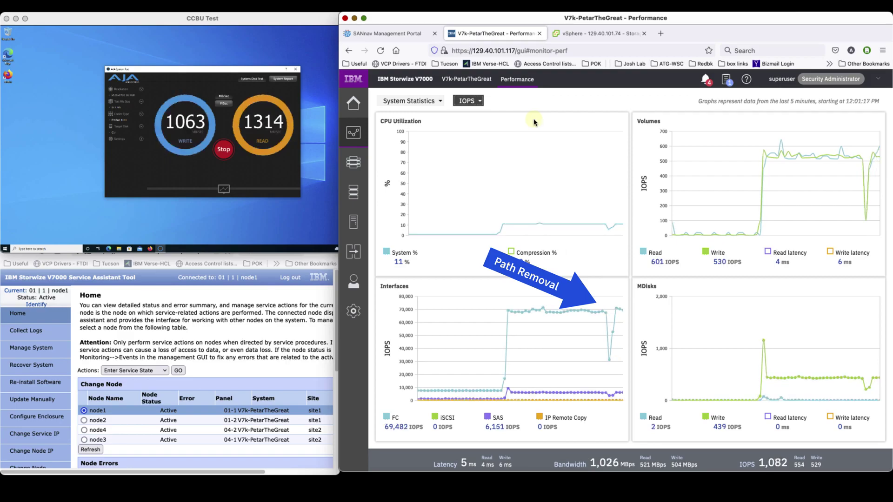
# Open the V7000 Dashboard after watching the FC IOPS recover, then return to vSphere storage adapters.
pyautogui.click(354, 103)
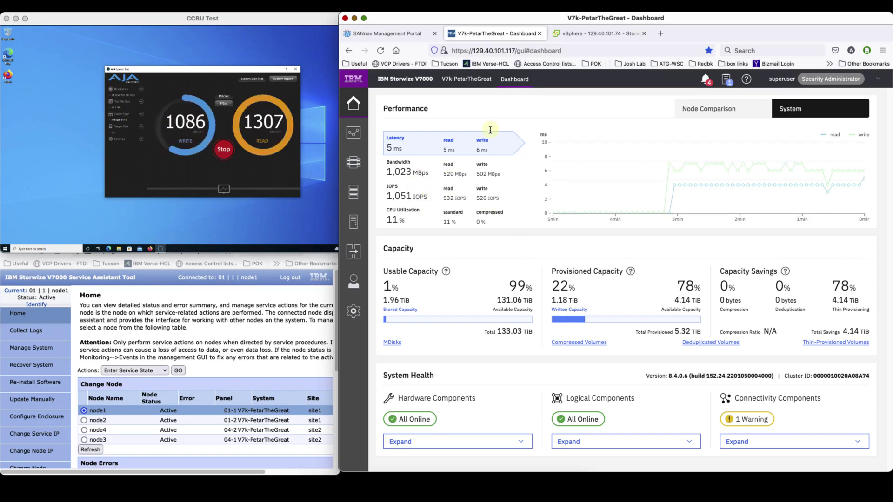
pyautogui.click(588, 36)
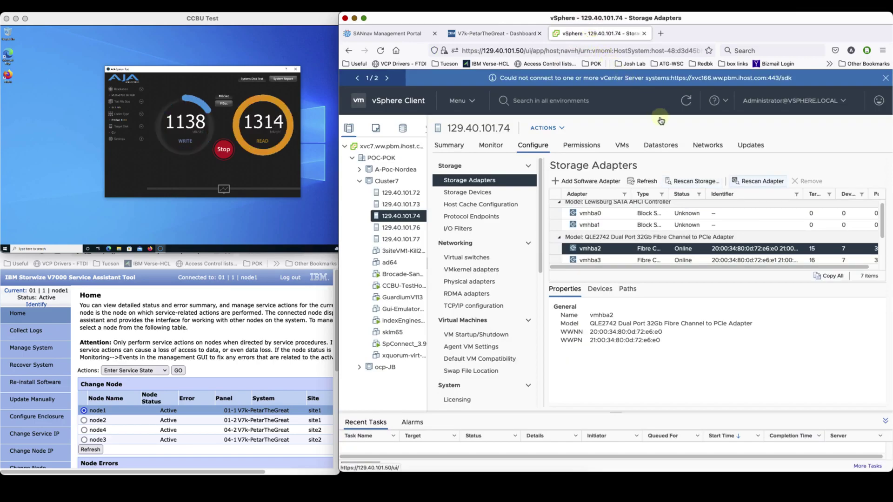
# Rescan host 129.40.101.74 for new storage devices and VMFS volumes and let the task complete.
pyautogui.click(717, 183)
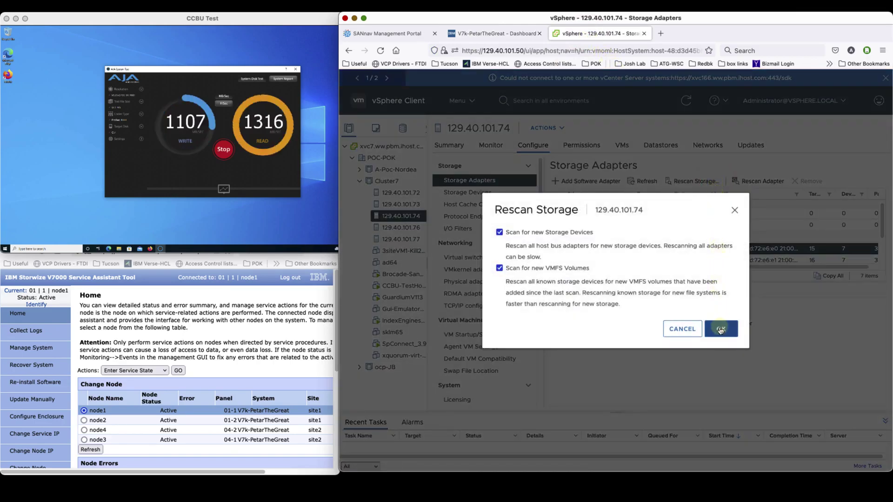
pyautogui.click(719, 328)
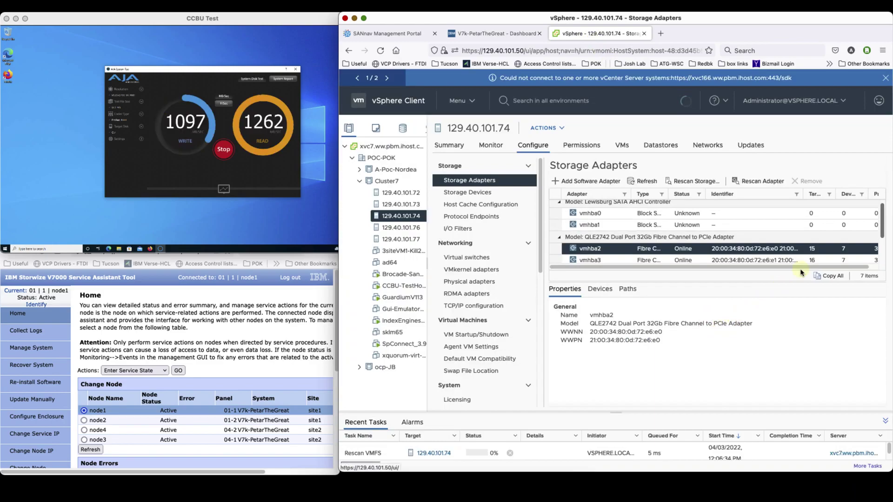
pyautogui.moveTo(882, 214); pyautogui.dragTo(879, 236)
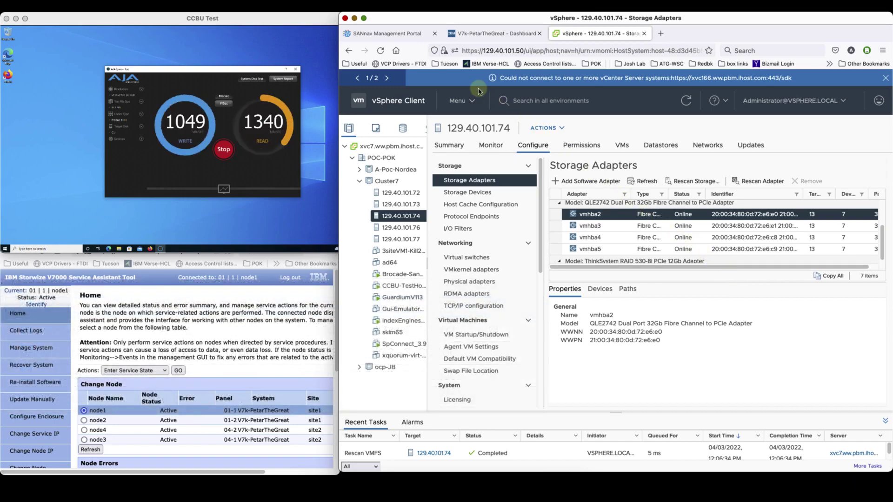
pyautogui.click(406, 35)
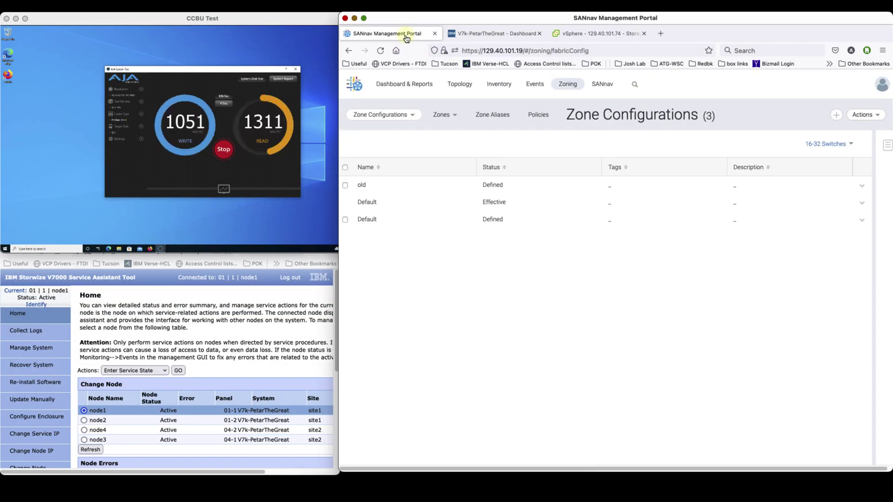
# Filter the SANnav zone list by 'id8' and open zone v7k_xnsrvr04ESX-ID8 with its four members.
pyautogui.click(446, 117)
pyautogui.click(444, 131)
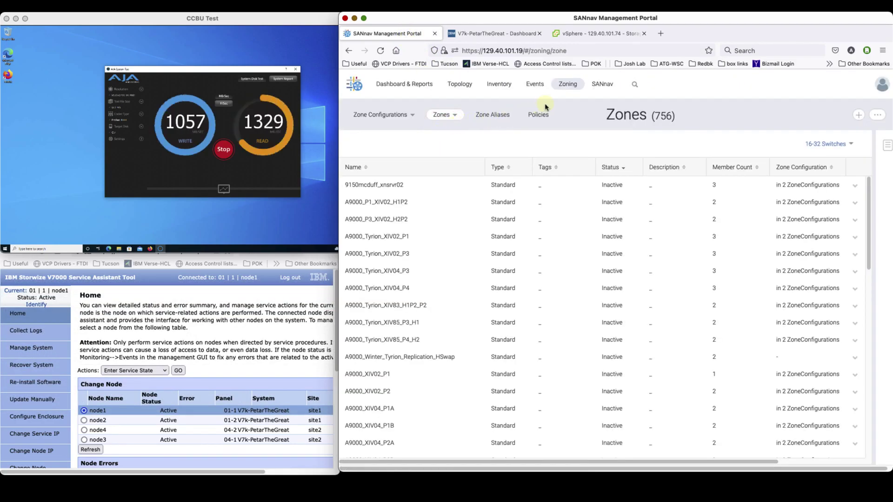
pyautogui.click(634, 87)
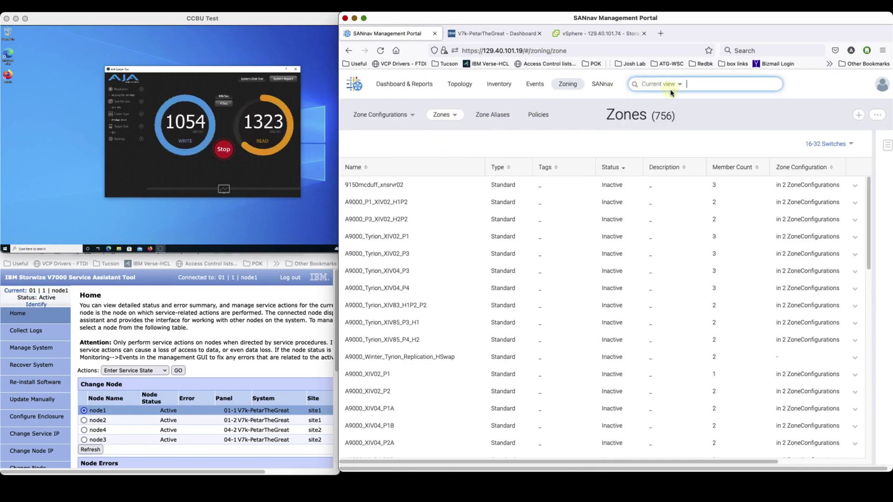
pyautogui.press('Return')
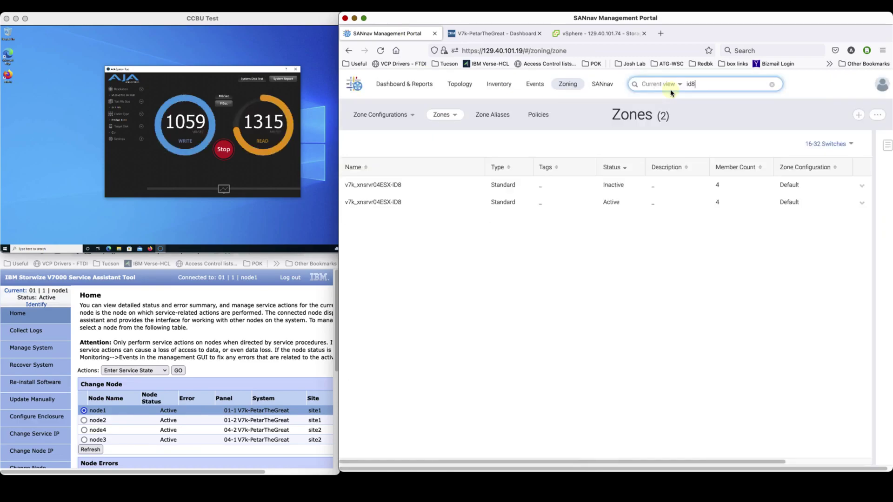
pyautogui.click(392, 186)
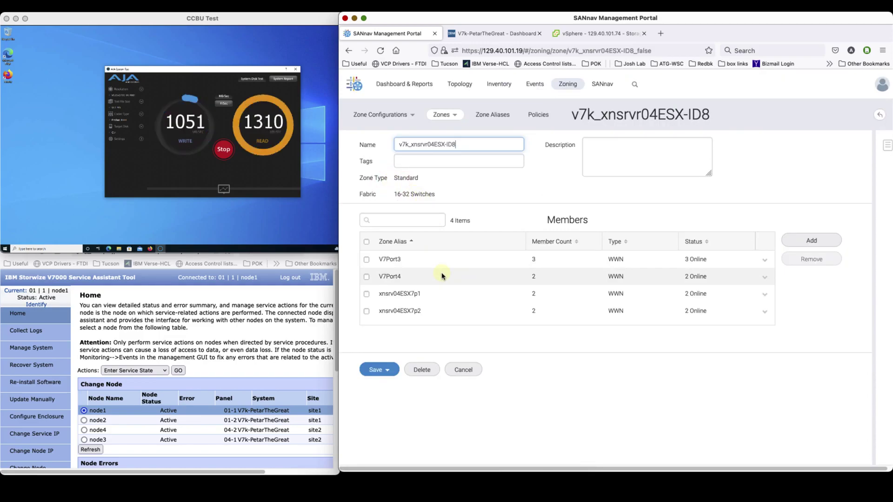
pyautogui.click(245, 293)
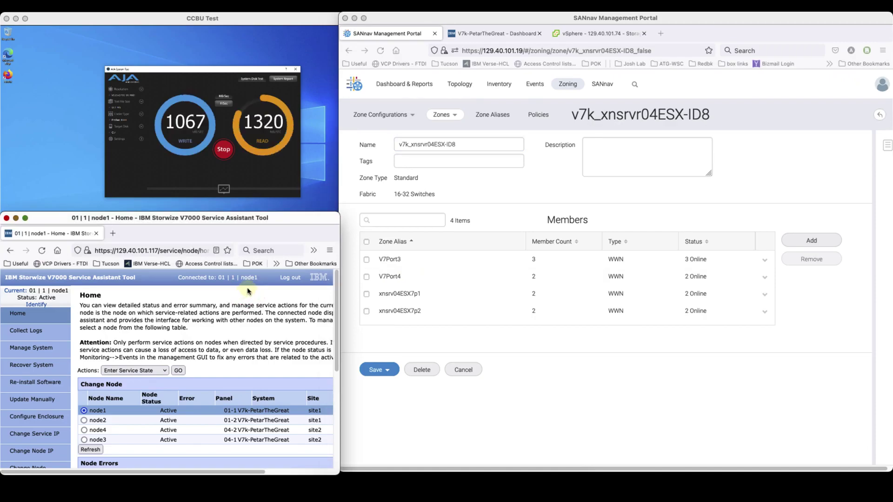
# Show the V7000 system's Monitoring > Performance graphs to watch I/O during the node2 reboot.
pyautogui.click(493, 37)
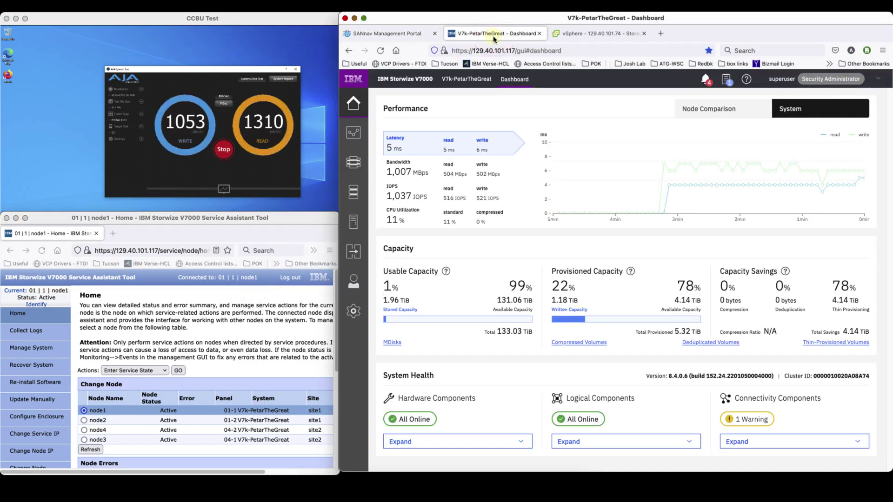
pyautogui.moveTo(354, 133)
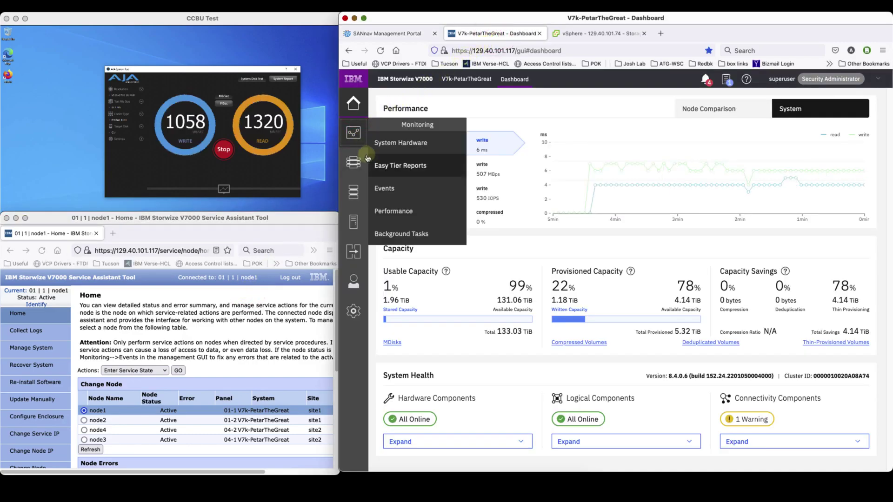
pyautogui.click(394, 212)
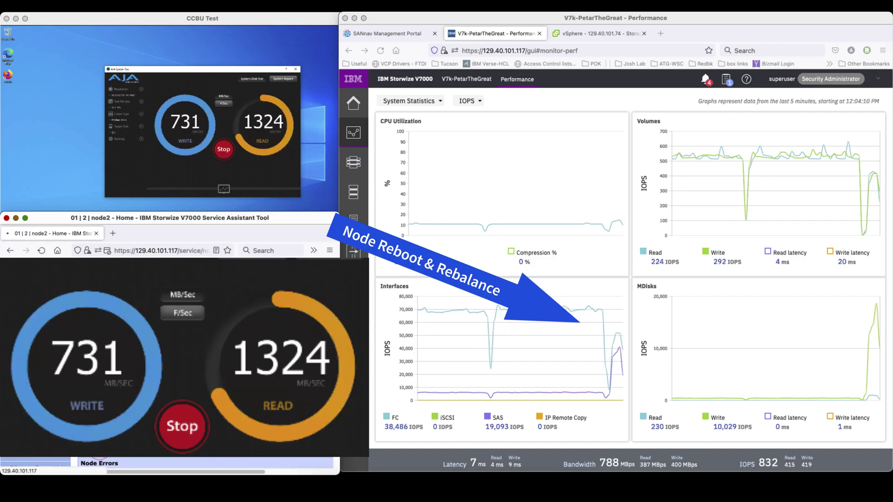
# Refresh Service Assistant node status, dismiss the 'Node is offline' alert, and return to the SANnav zone.
pyautogui.click(91, 450)
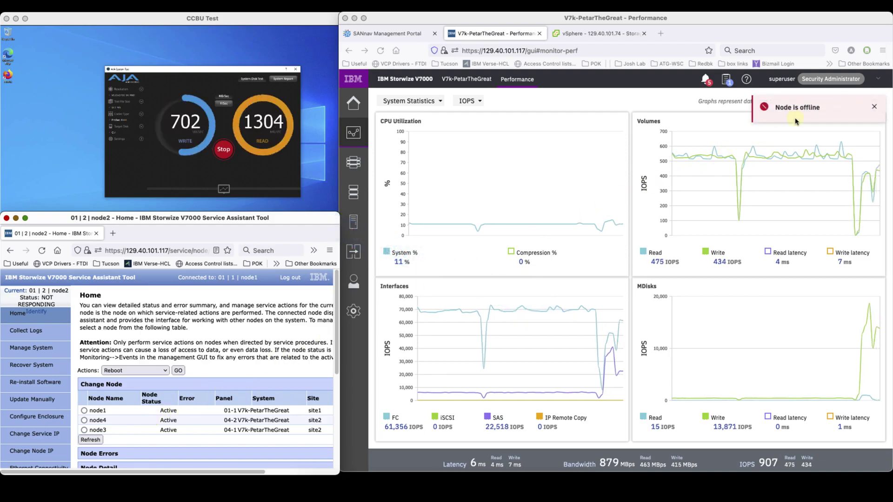
pyautogui.click(876, 108)
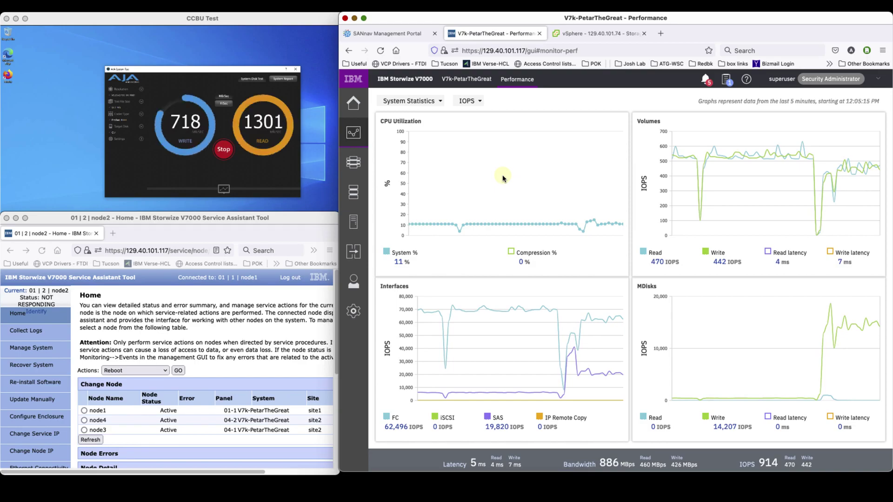
pyautogui.click(399, 36)
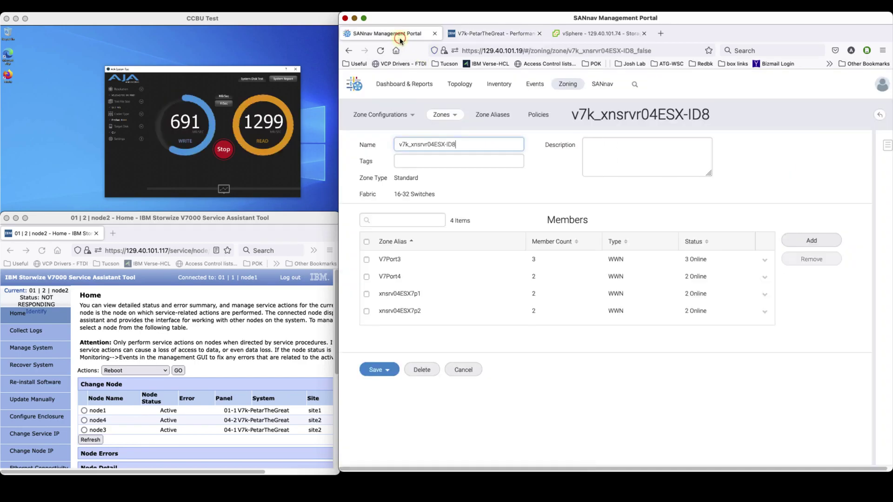
# Remove V7Port4 from zone v7k_xnsrvr04ESX-ID8 and save the zone with three members.
pyautogui.click(367, 277)
pyautogui.click(797, 259)
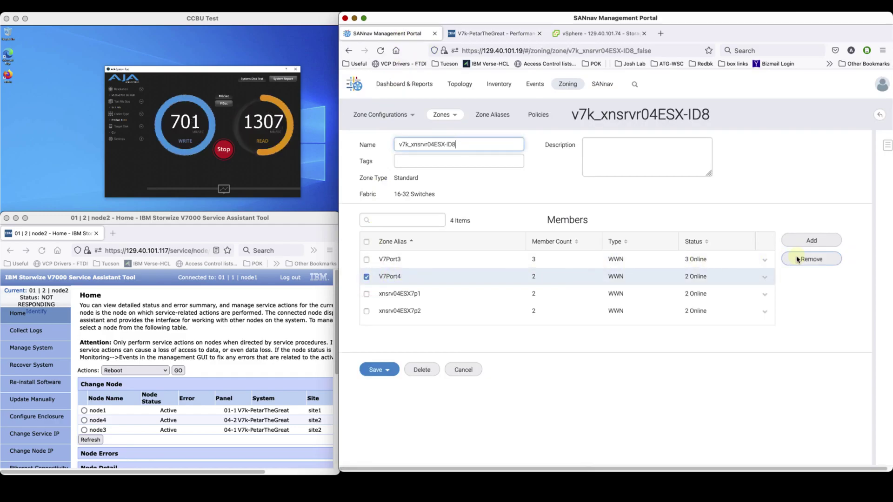
pyautogui.click(798, 259)
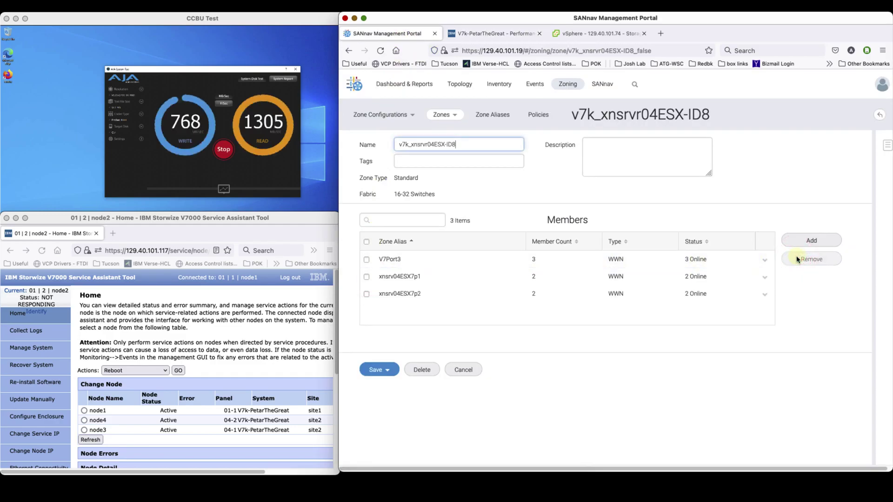
pyautogui.click(376, 370)
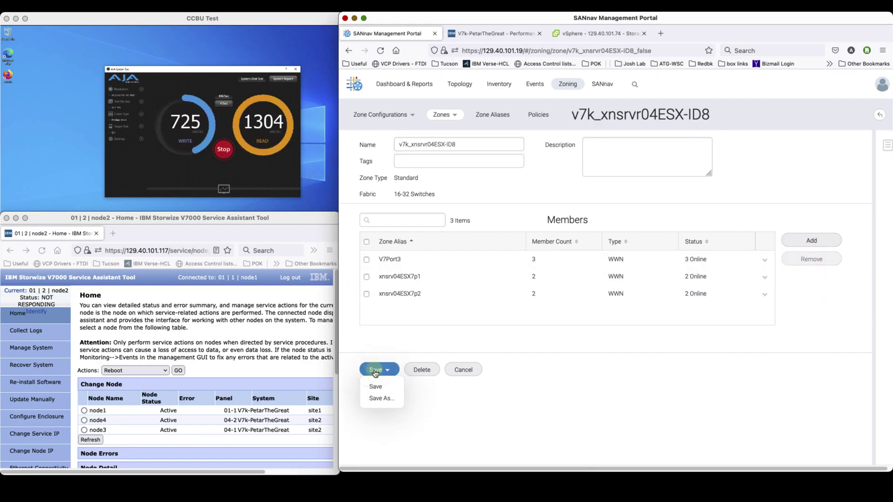
pyautogui.click(378, 388)
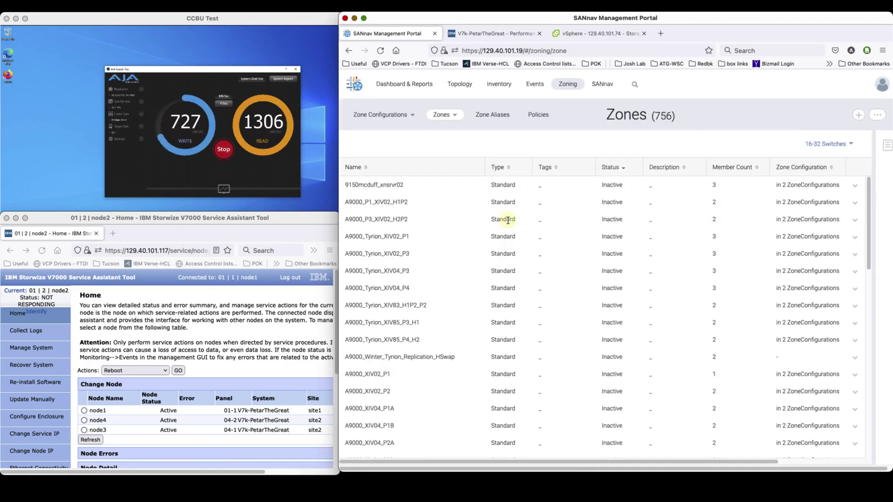
# Save the Default zone configuration with Activate ticked and confirm its activation.
pyautogui.click(380, 115)
pyautogui.click(376, 133)
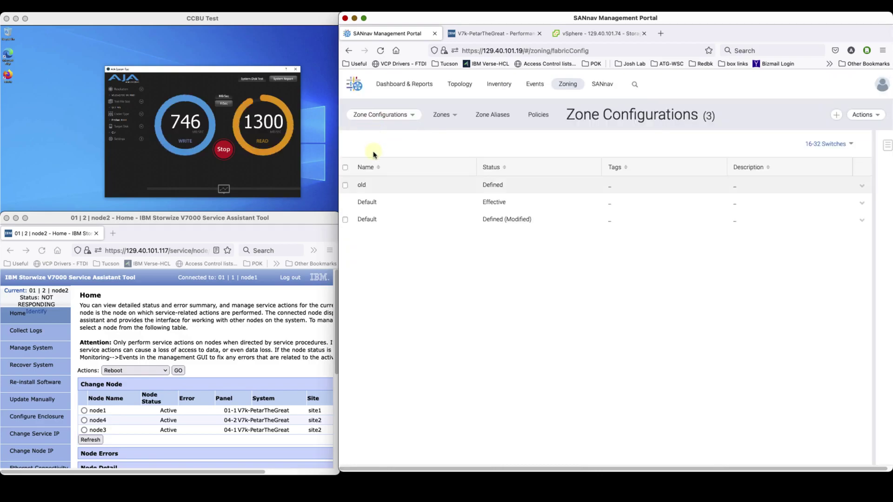
pyautogui.click(368, 223)
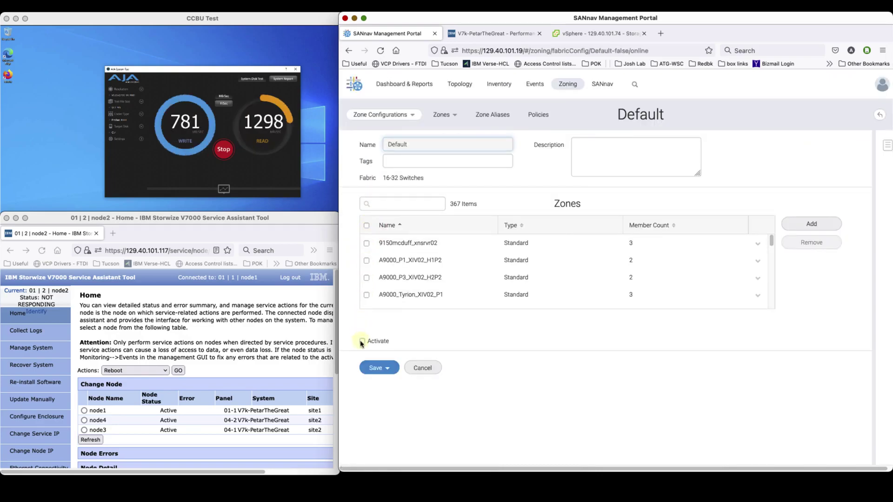
pyautogui.click(372, 370)
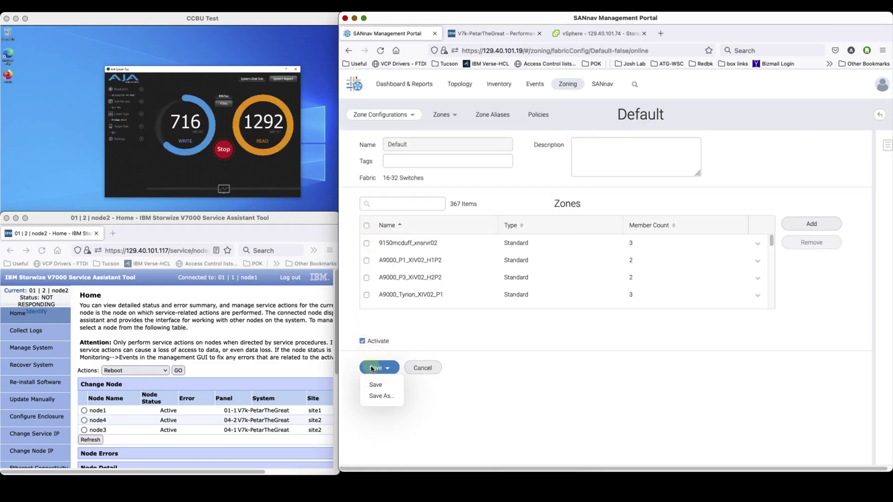
pyautogui.click(375, 385)
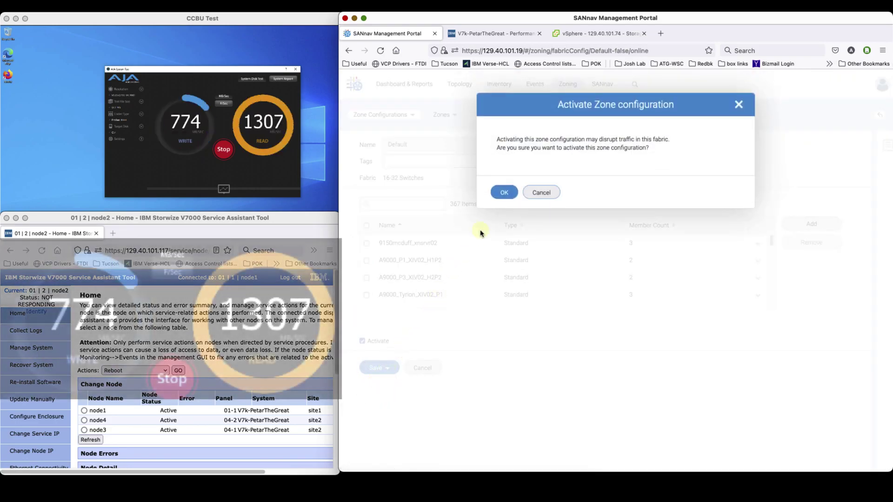
pyautogui.click(506, 192)
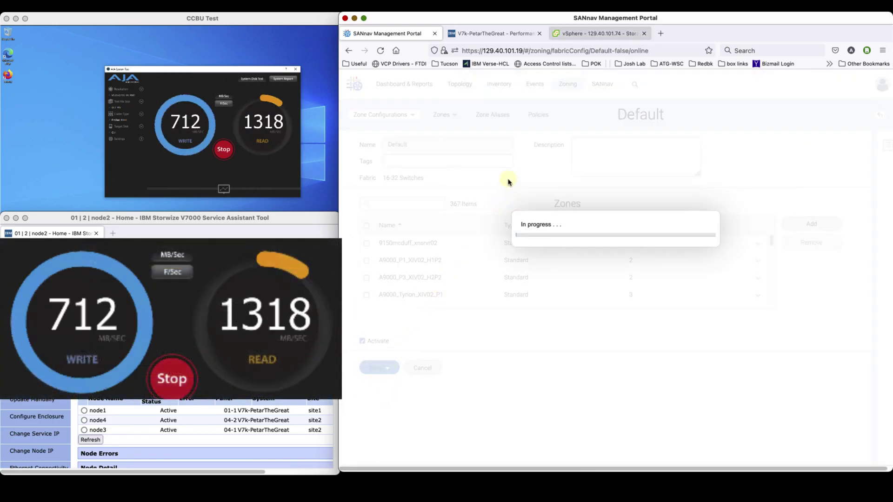
pyautogui.click(523, 37)
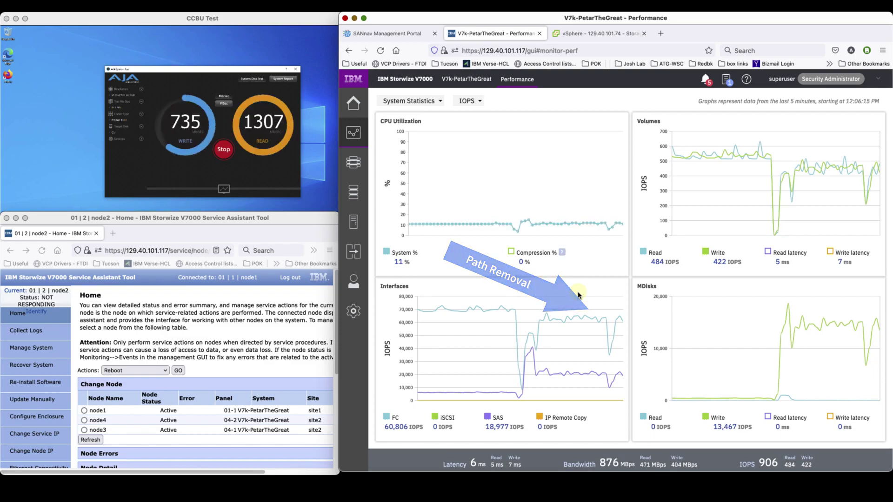
# Rescan host 129.40.101.74's adapters and storage in vSphere, then view the V7000 Performance graphs.
pyautogui.click(587, 33)
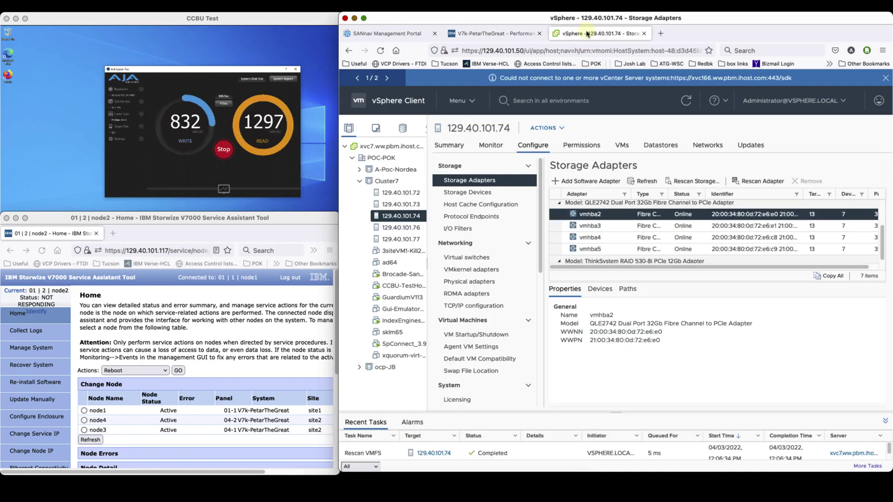
pyautogui.click(749, 183)
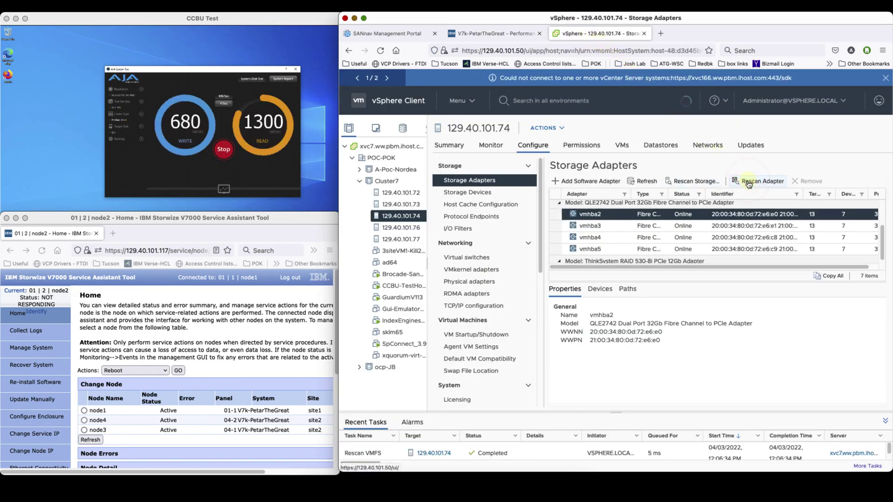
pyautogui.click(693, 181)
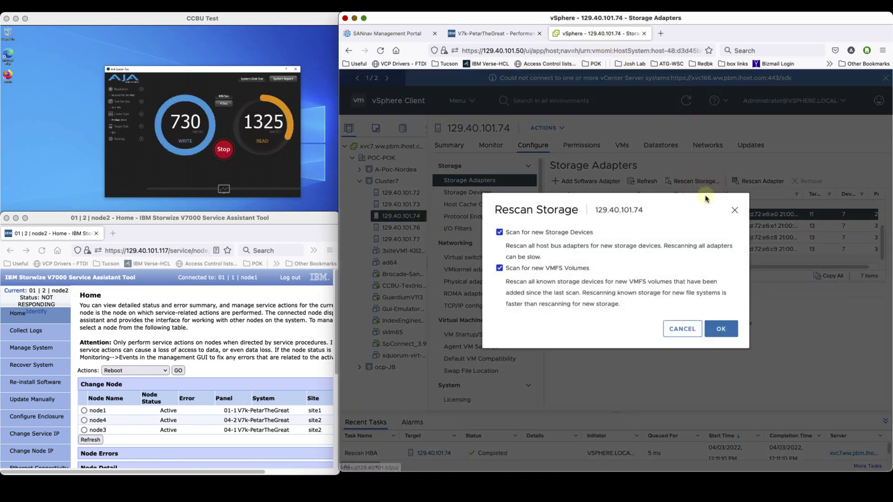
pyautogui.click(722, 328)
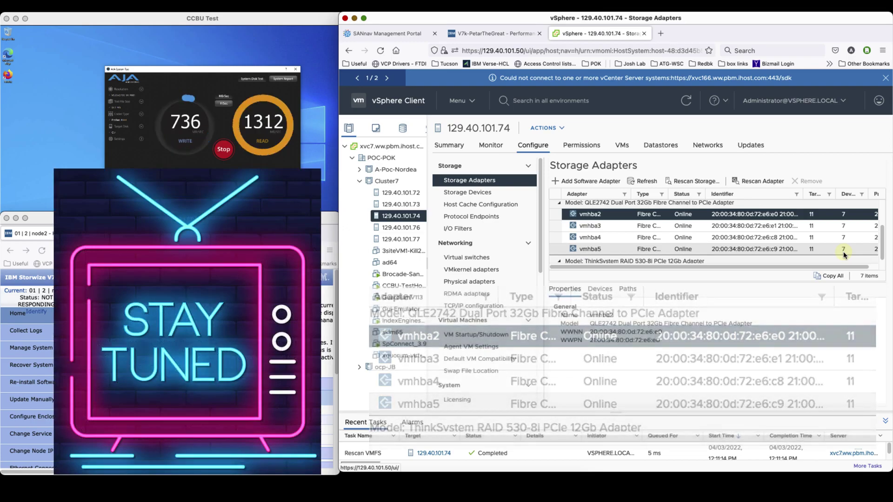
pyautogui.click(491, 34)
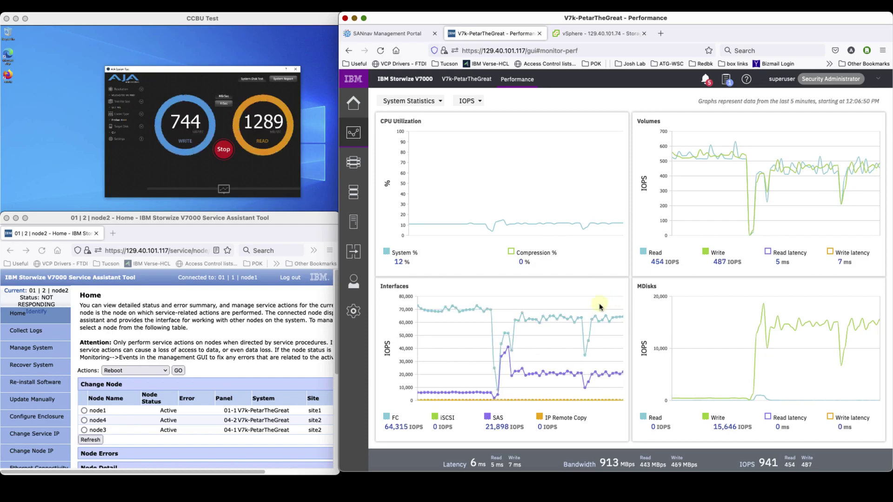
pyautogui.click(99, 441)
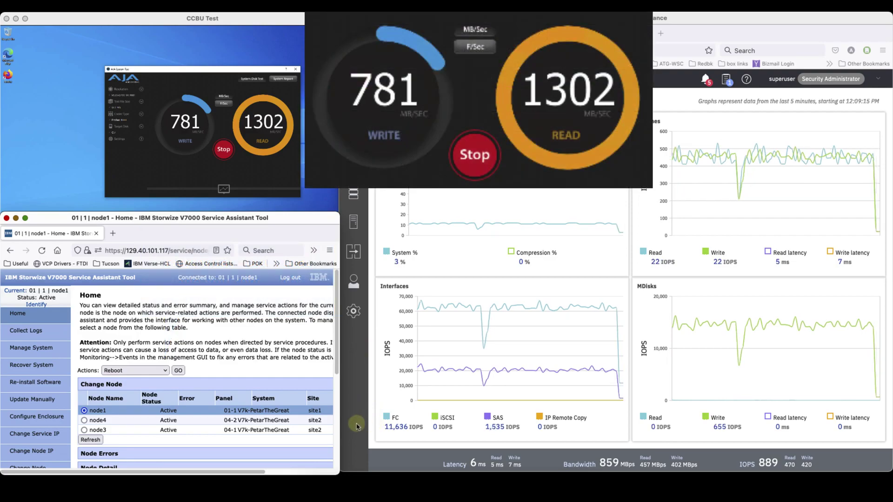
pyautogui.click(84, 440)
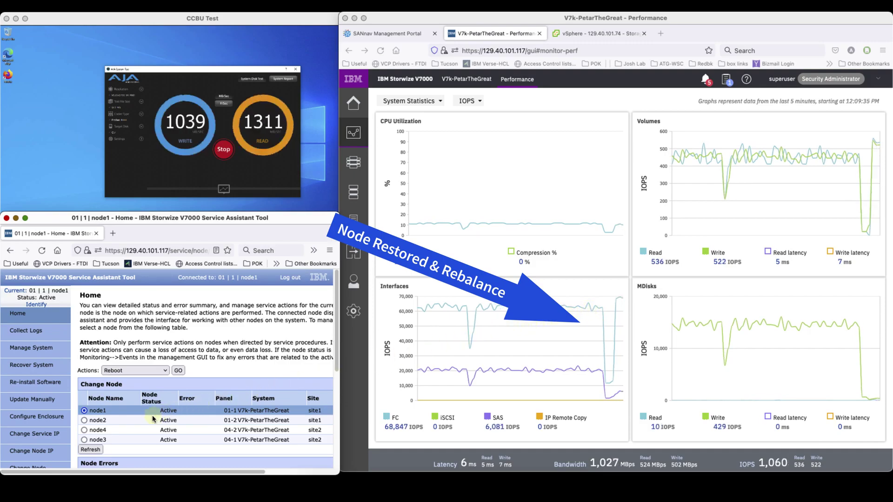
# In SANnav Zoning, filter zones by 'id8' and open the inactive v7k_xnsrvr04ESX-ID8 zone.
pyautogui.click(394, 35)
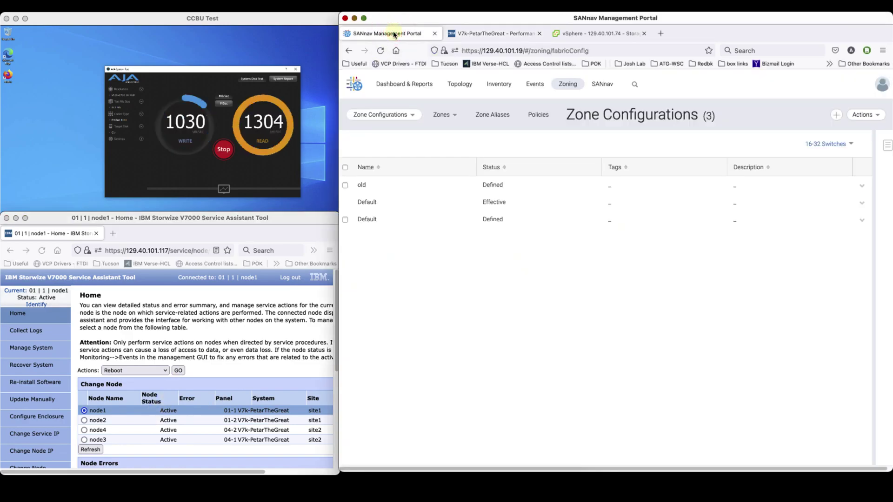
pyautogui.click(575, 86)
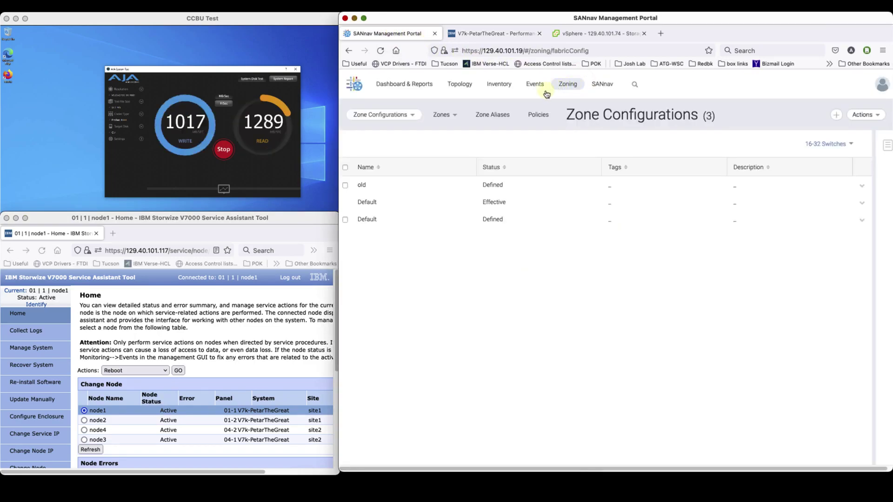
pyautogui.click(454, 117)
pyautogui.click(443, 127)
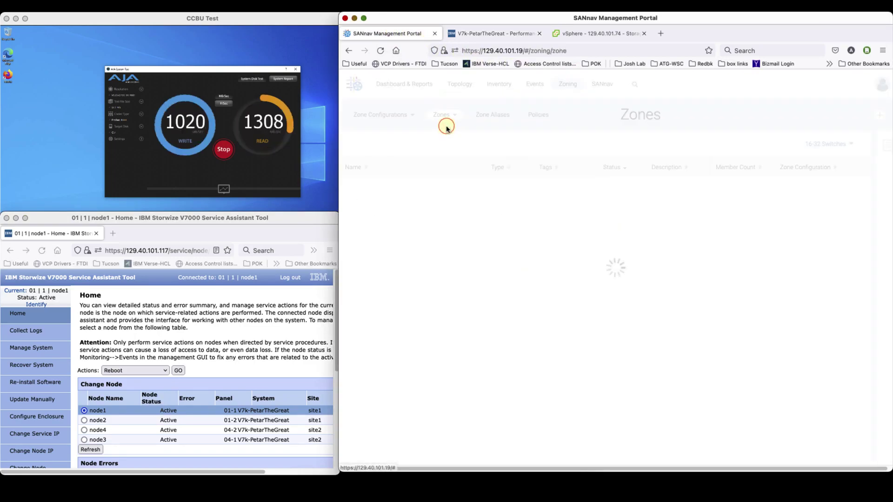
pyautogui.click(636, 84)
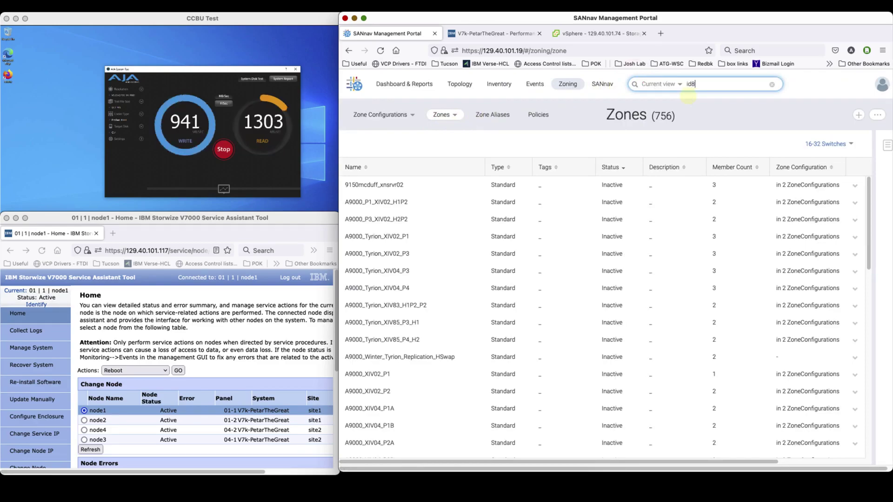
pyautogui.press('Return')
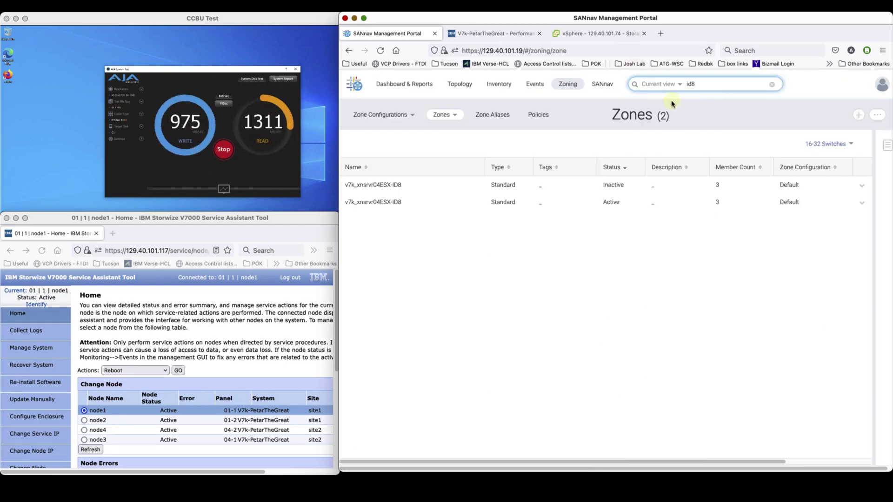
pyautogui.click(388, 186)
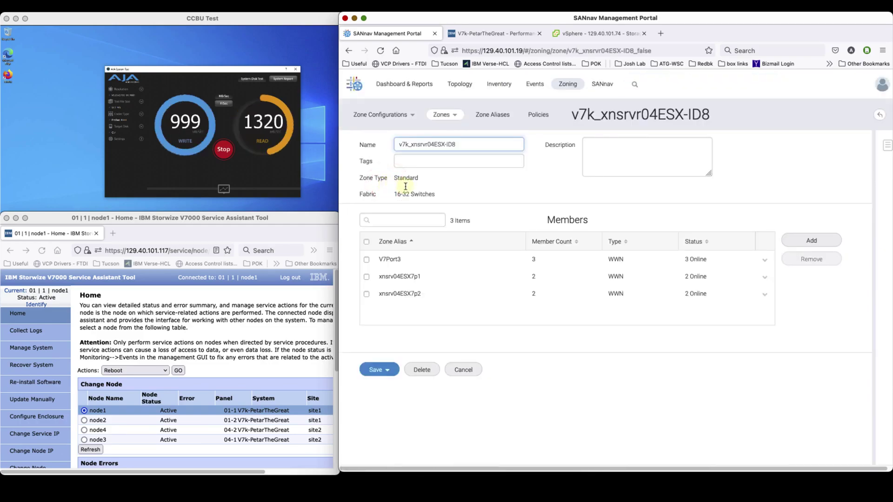
# Add the 'V7Port' aliases V7Port1, V7Port2 and V7Port4 to the zone and save it.
pyautogui.click(798, 242)
pyautogui.click(514, 153)
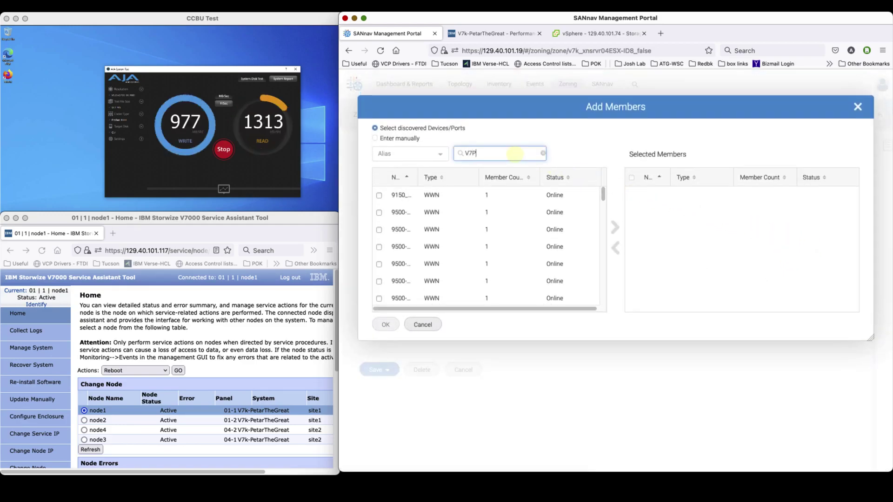
pyautogui.write('V7Port')
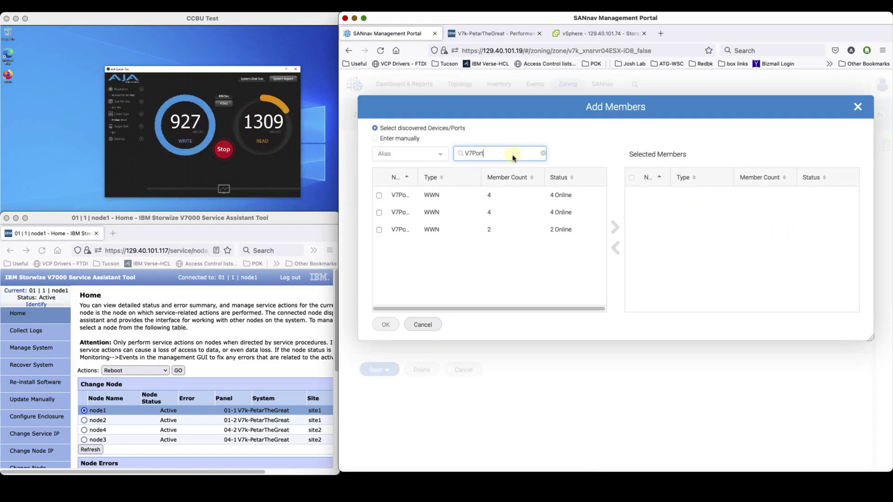
pyautogui.click(380, 196)
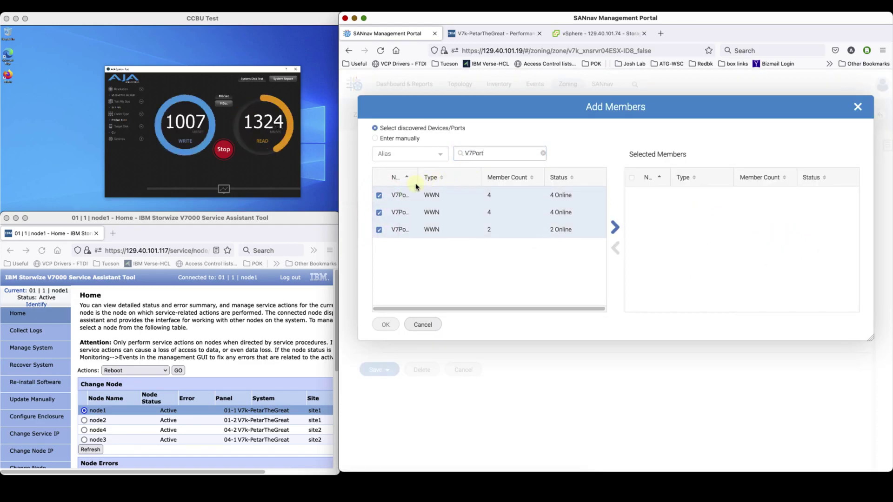
pyautogui.moveTo(415, 184); pyautogui.dragTo(429, 185)
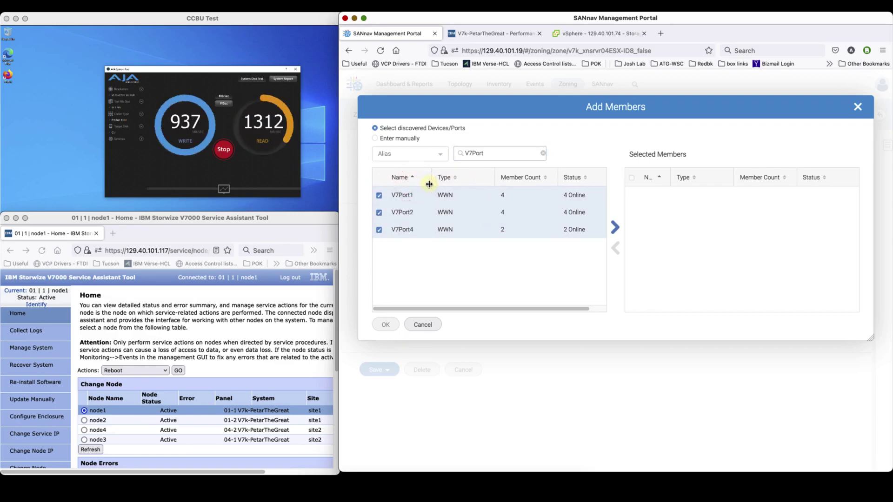
pyautogui.click(614, 227)
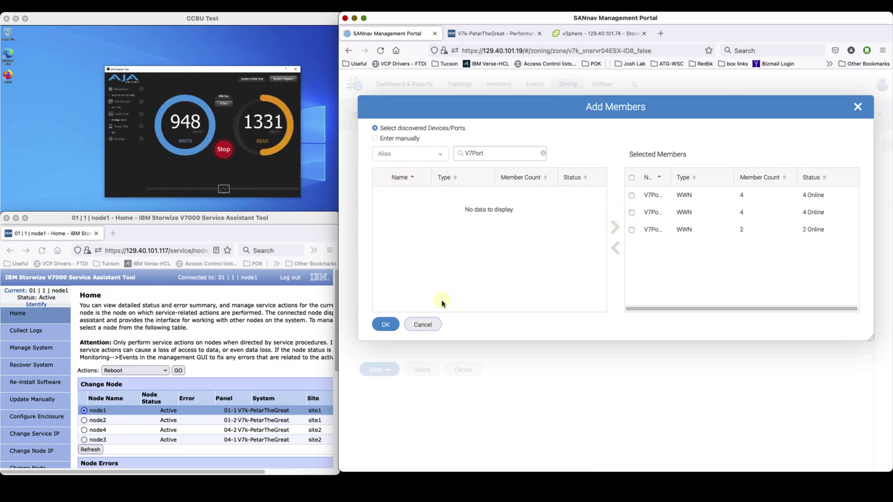
pyautogui.click(387, 325)
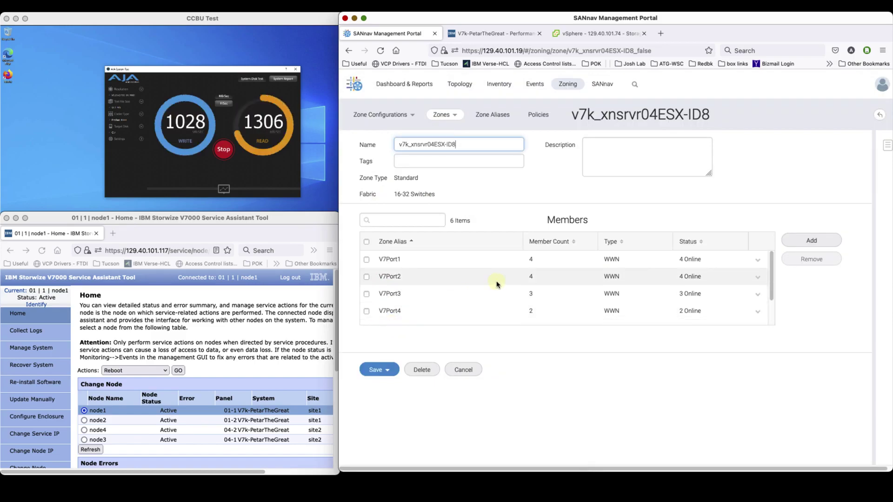
pyautogui.scroll(-2, 497, 284)
pyautogui.scroll(2, 497, 284)
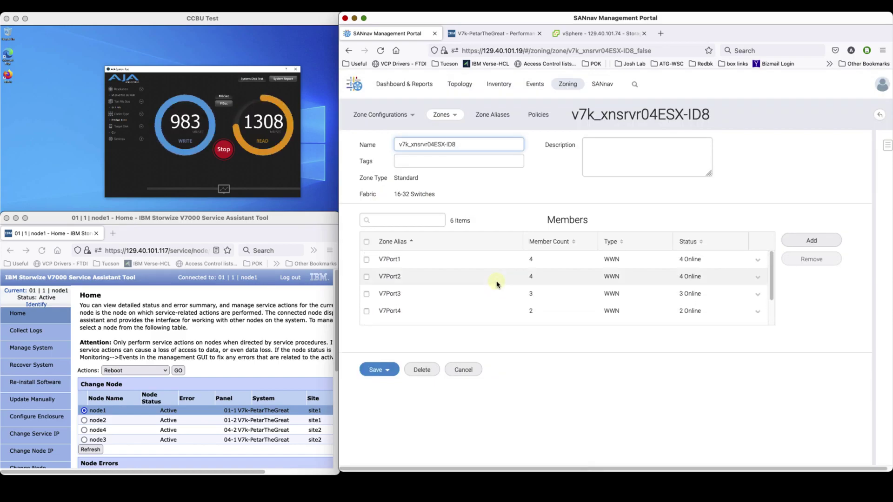
pyautogui.click(380, 372)
pyautogui.click(377, 387)
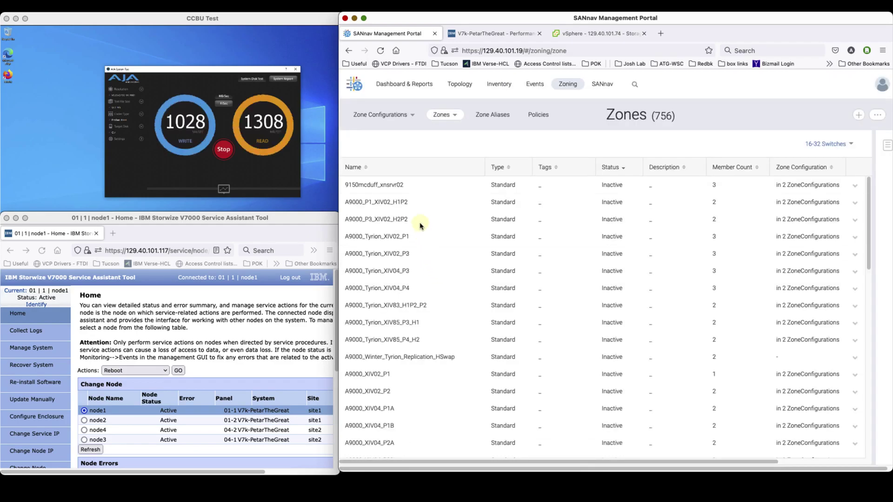
# Save the Default zone configuration with Activate ticked, confirm, and return to V7000 Performance graphs.
pyautogui.click(389, 120)
pyautogui.click(386, 133)
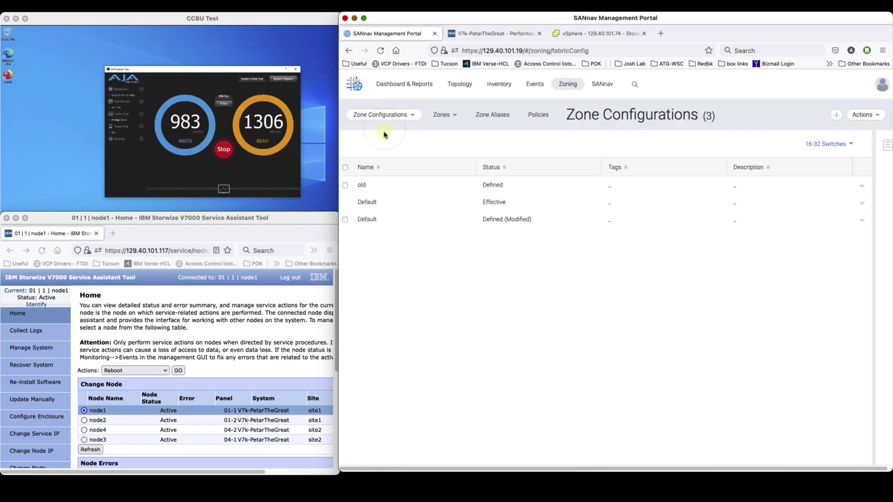
pyautogui.click(367, 219)
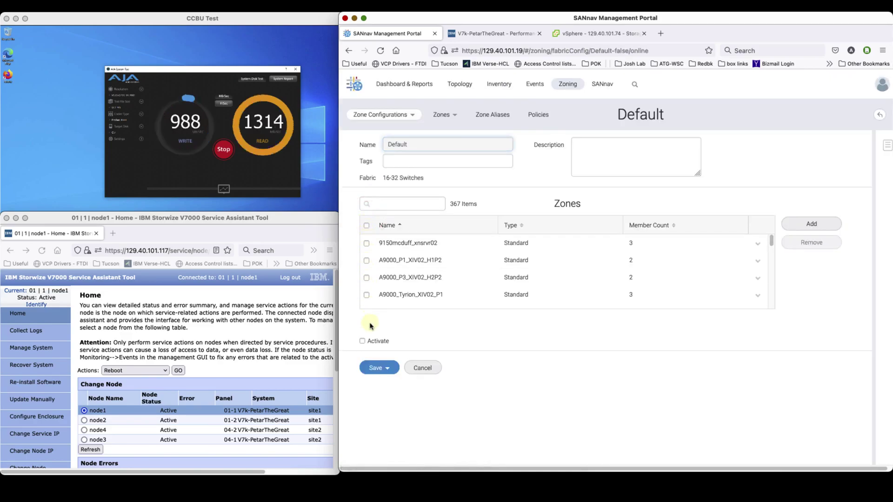
pyautogui.click(372, 344)
pyautogui.click(374, 370)
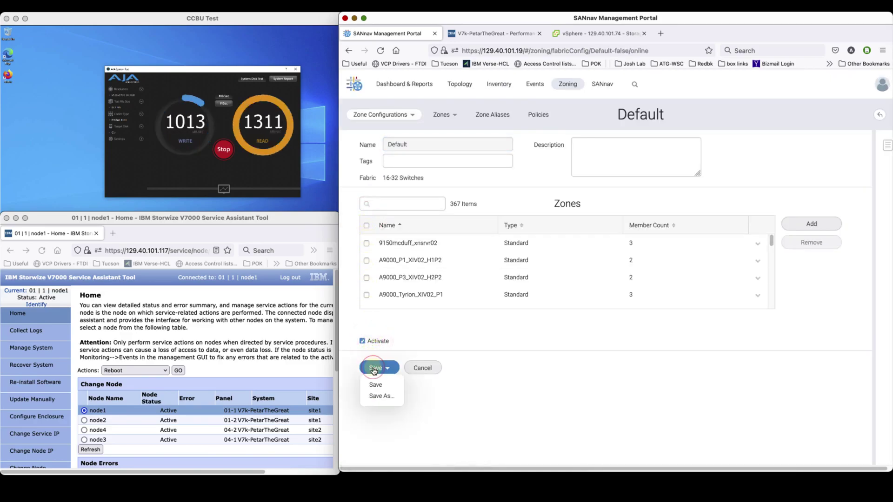
pyautogui.click(375, 385)
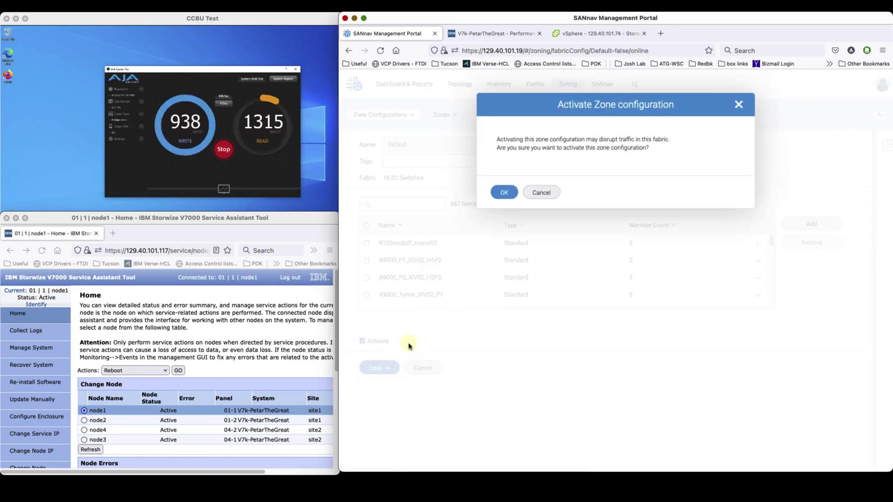
pyautogui.click(506, 192)
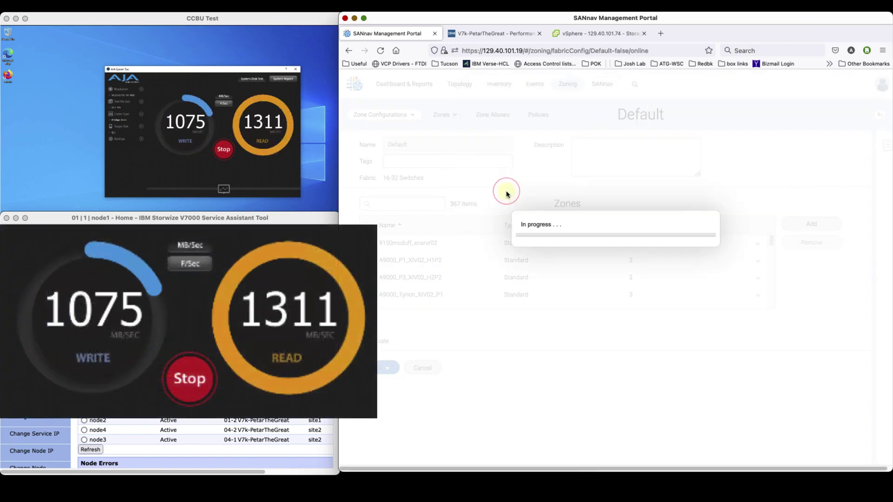
pyautogui.click(510, 37)
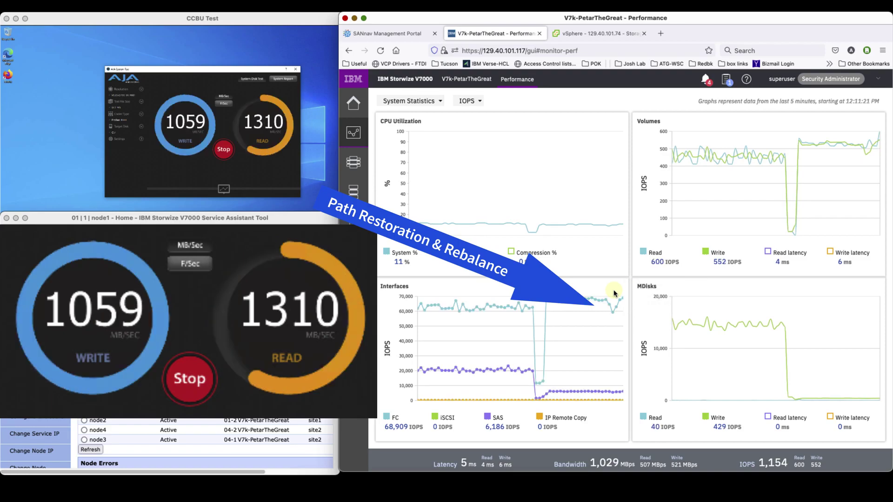
# Raise the AJA test window, then check the V7000 FC interface line holding at 68,301 IOPS.
pyautogui.moveTo(615, 293)
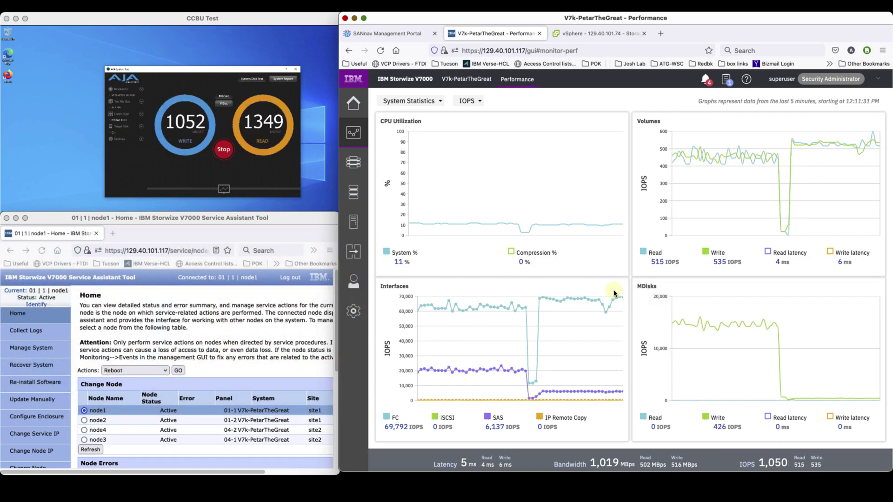
pyautogui.click(224, 189)
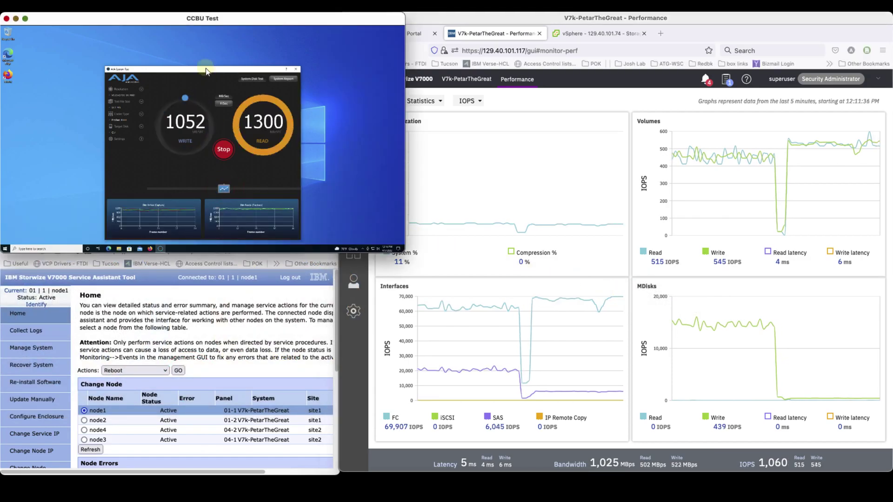
pyautogui.moveTo(206, 71); pyautogui.dragTo(208, 52)
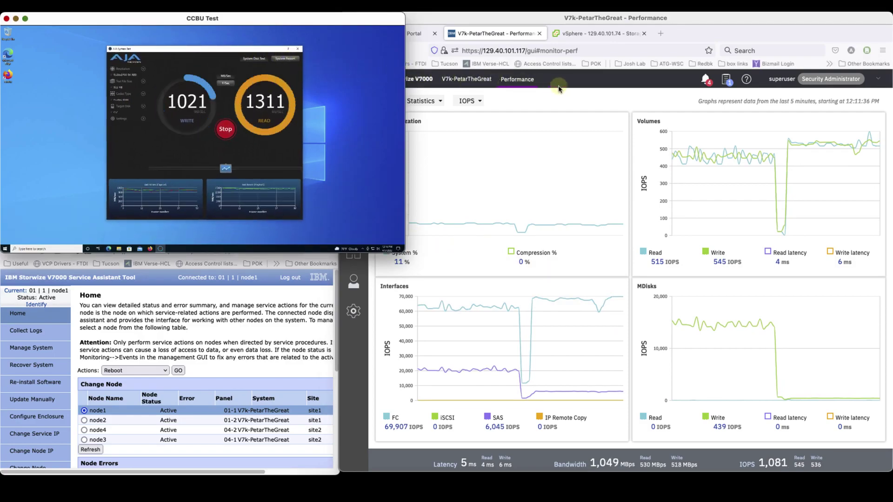
pyautogui.click(578, 88)
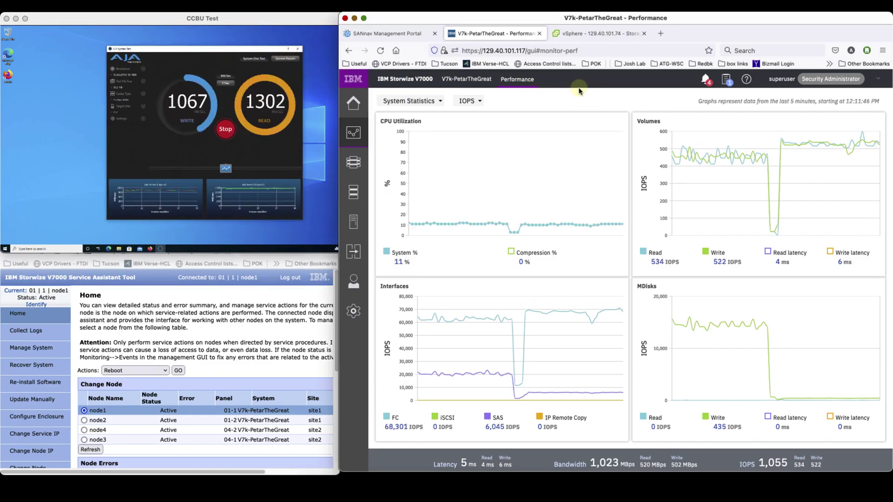
pyautogui.moveTo(620, 311)
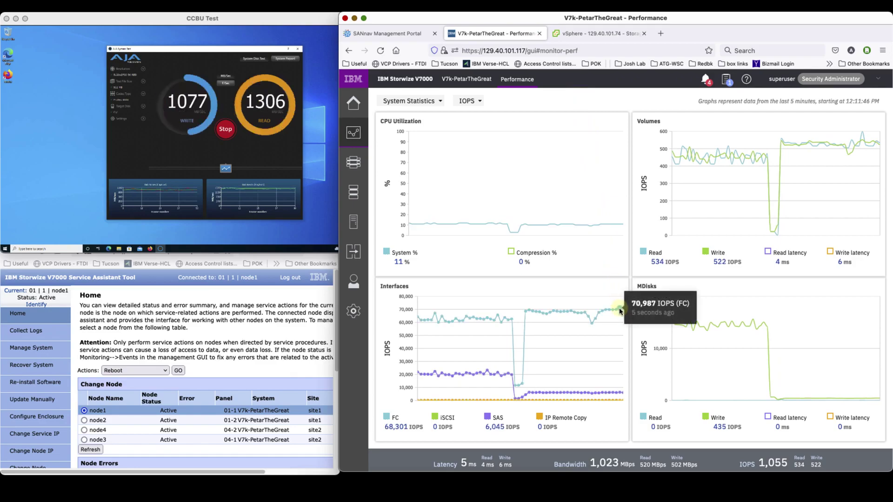